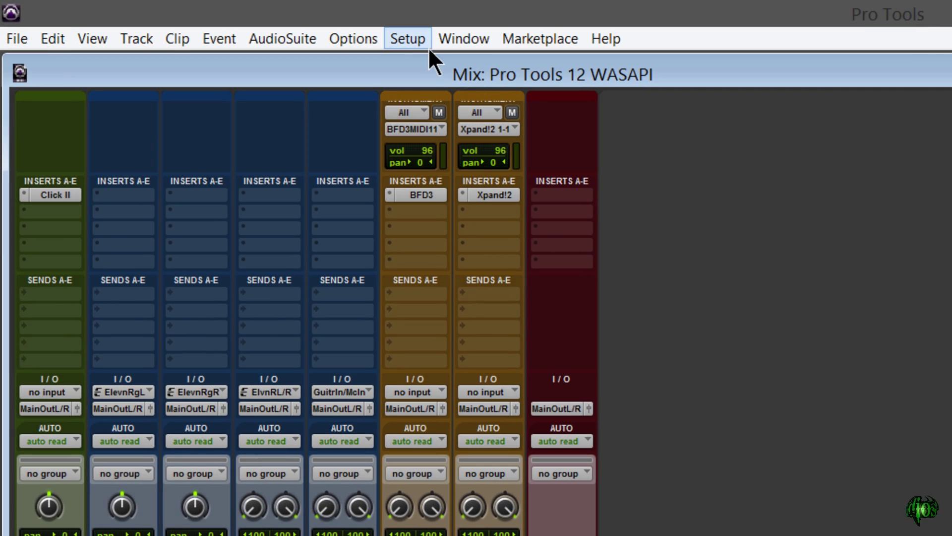
- Leave the playback engine on ElevenRack, then briefly open and close BFD3 on Inst 1
{"action": "left_click", "coordinate": [415, 39]}
{"action": "left_click", "coordinate": [399, 80]}
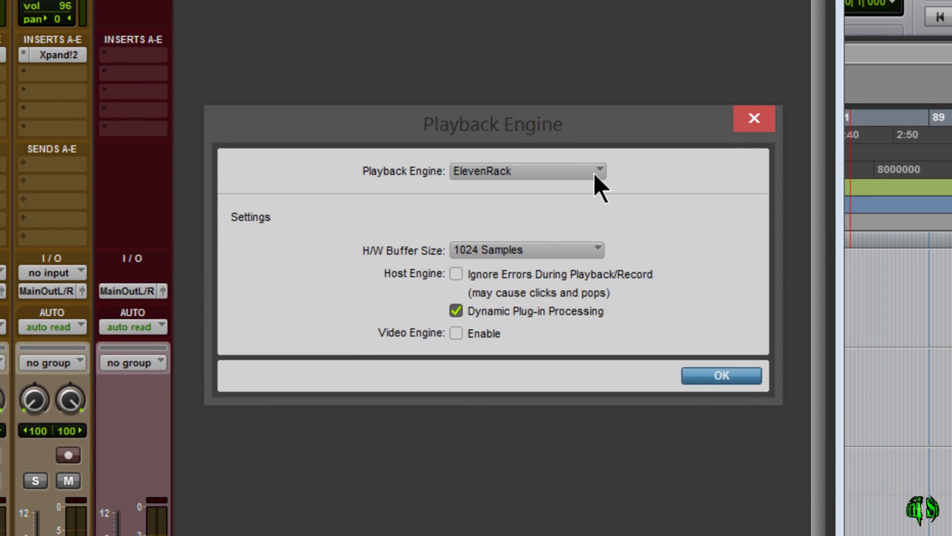
{"action": "left_click", "coordinate": [595, 172]}
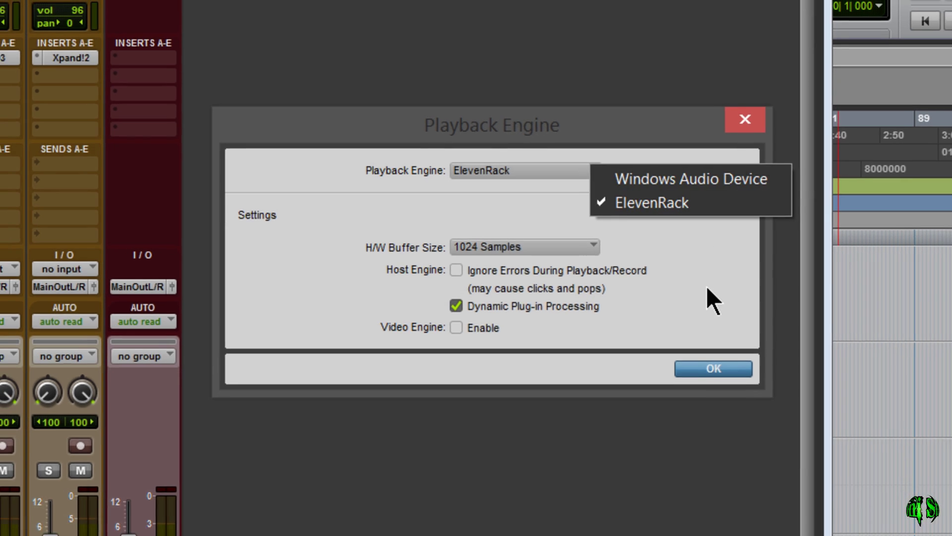
{"action": "left_click", "coordinate": [712, 216]}
{"action": "left_click", "coordinate": [721, 376]}
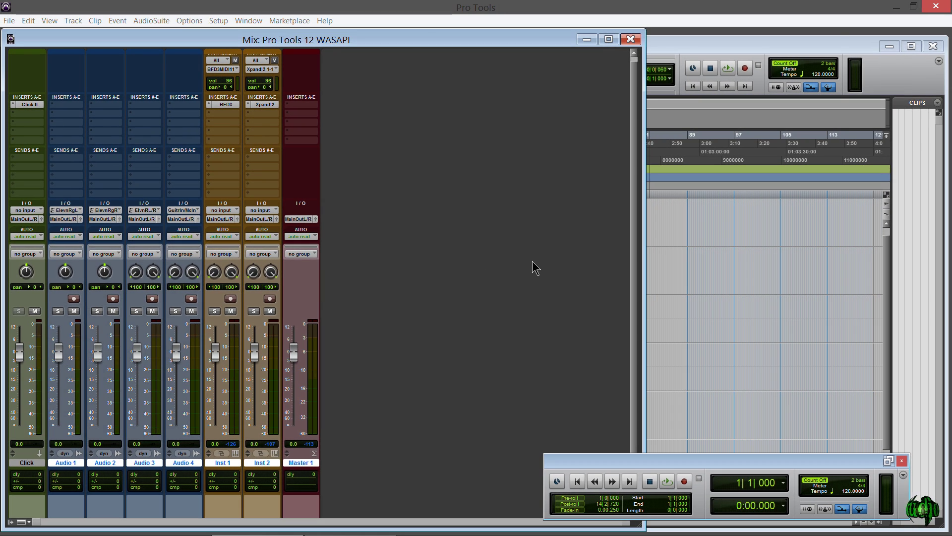
{"action": "left_click", "coordinate": [226, 105]}
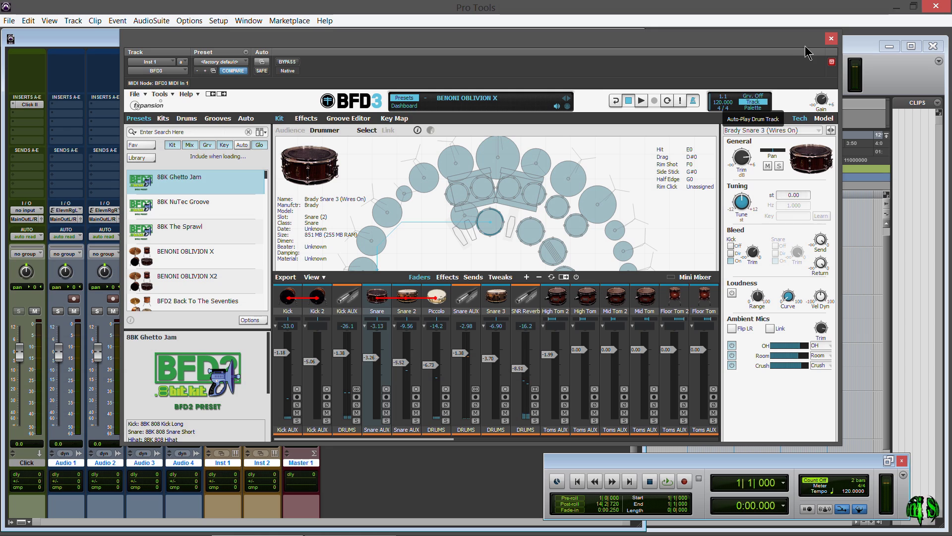
{"action": "left_click", "coordinate": [830, 40]}
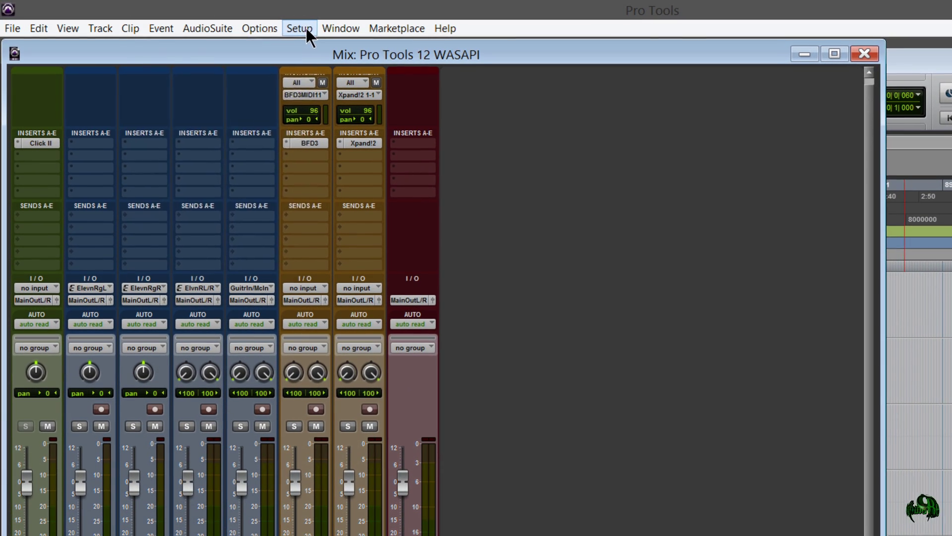
- Switch the playback engine to Windows Audio Device and confirm saving and reopening the session
{"action": "left_click", "coordinate": [286, 28]}
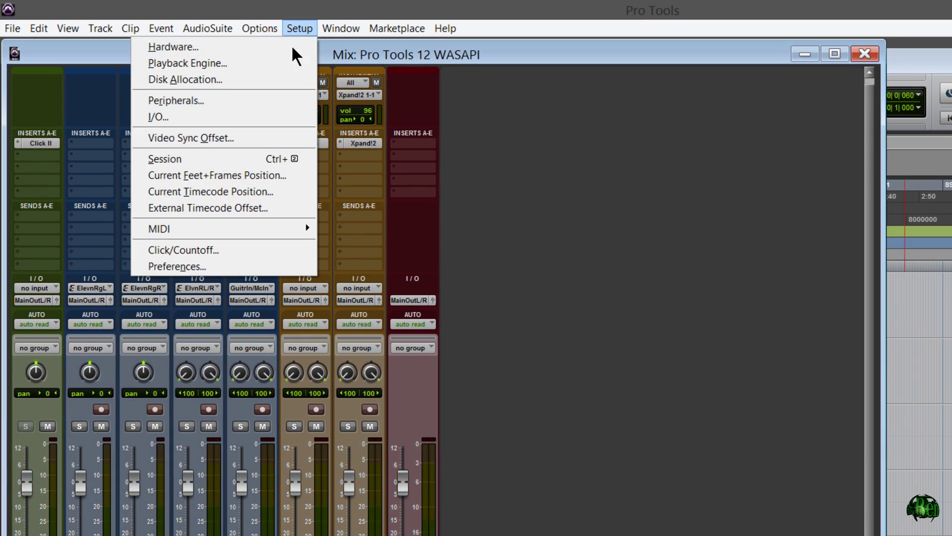
{"action": "left_click", "coordinate": [259, 57]}
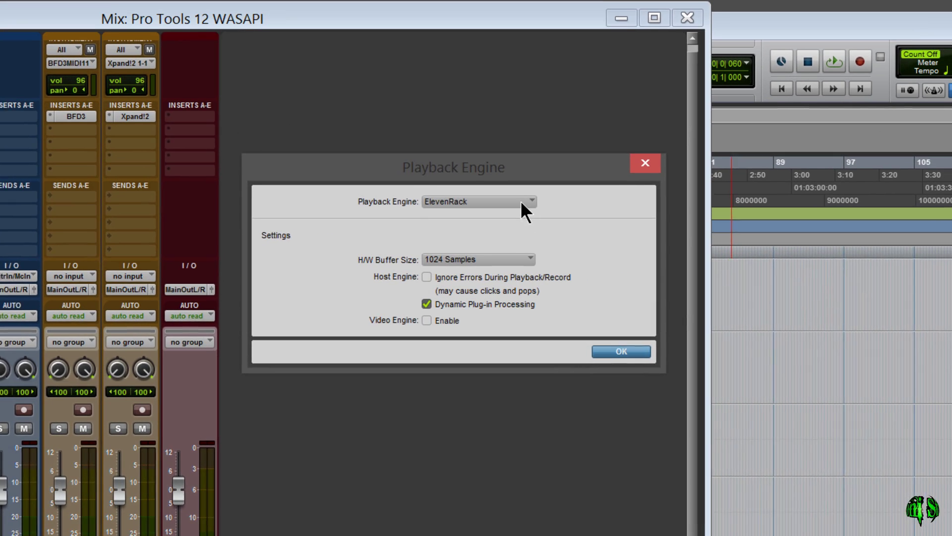
{"action": "left_click", "coordinate": [518, 200]}
{"action": "left_click", "coordinate": [579, 207]}
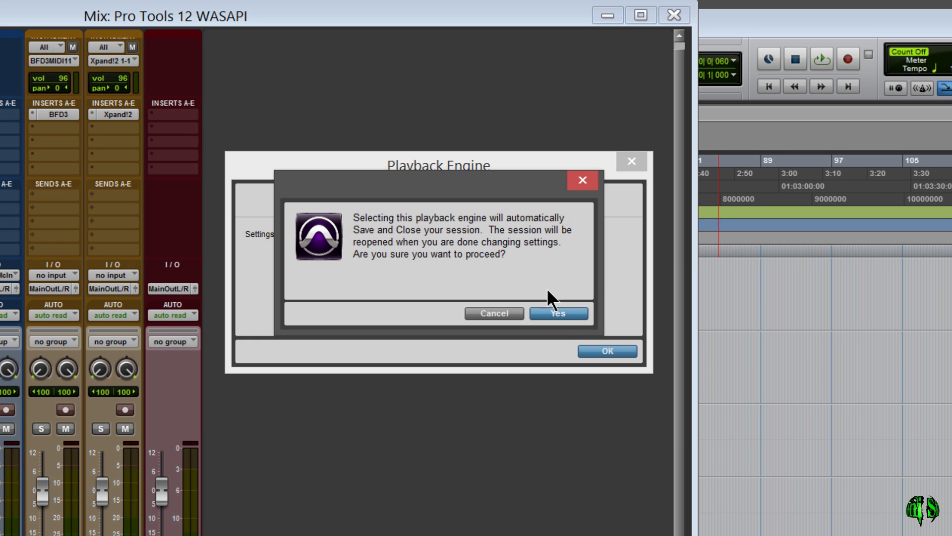
{"action": "left_click", "coordinate": [559, 312]}
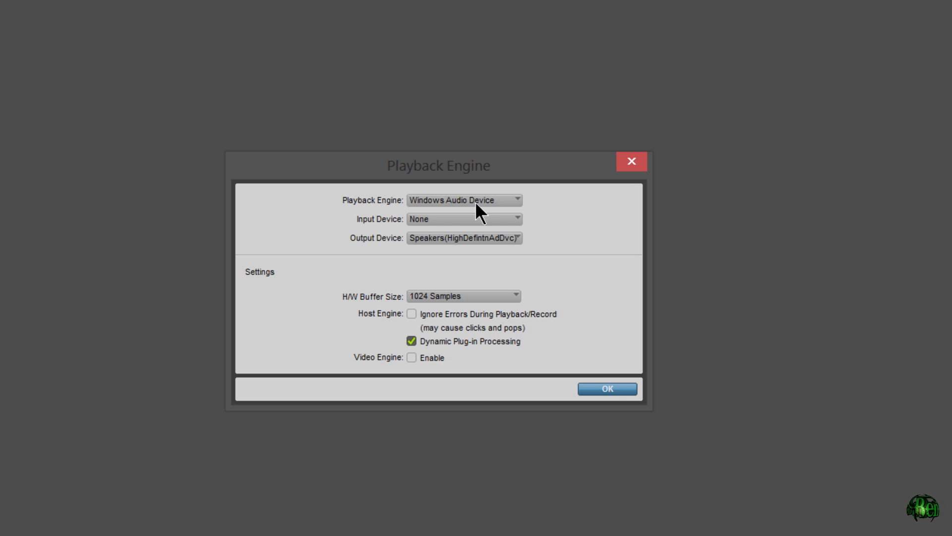
- Keep input device None and output Speakers, then decline the missing-inputs report
{"action": "left_click", "coordinate": [494, 219]}
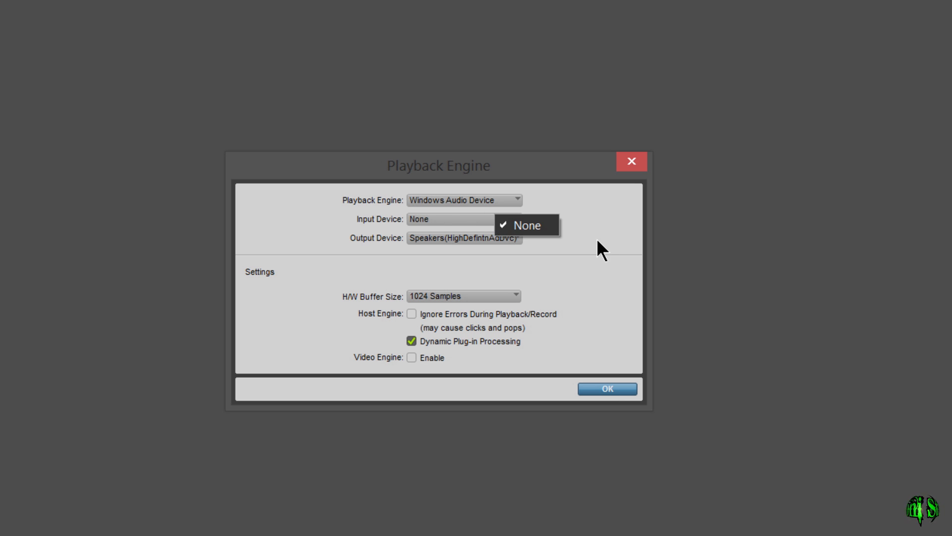
{"action": "left_click", "coordinate": [596, 239]}
{"action": "left_click", "coordinate": [515, 238]}
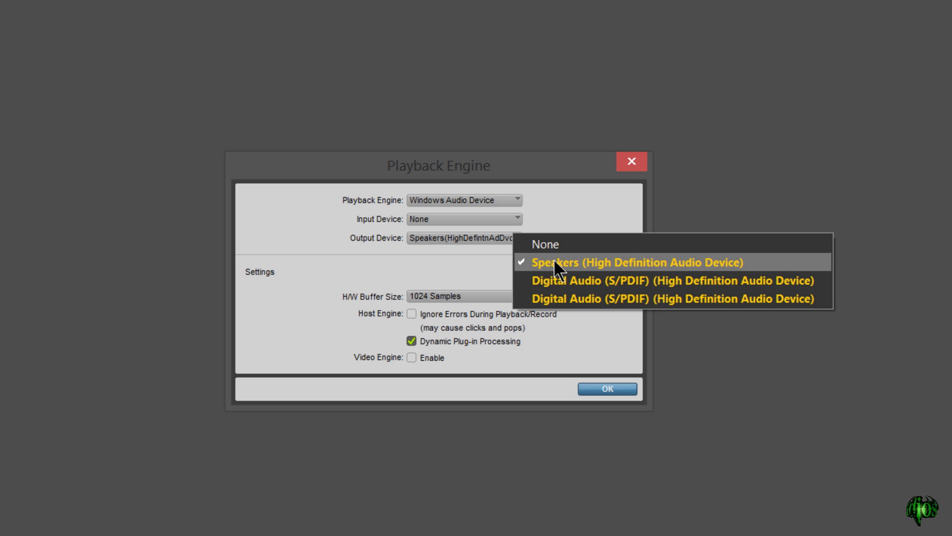
{"action": "left_click", "coordinate": [557, 204]}
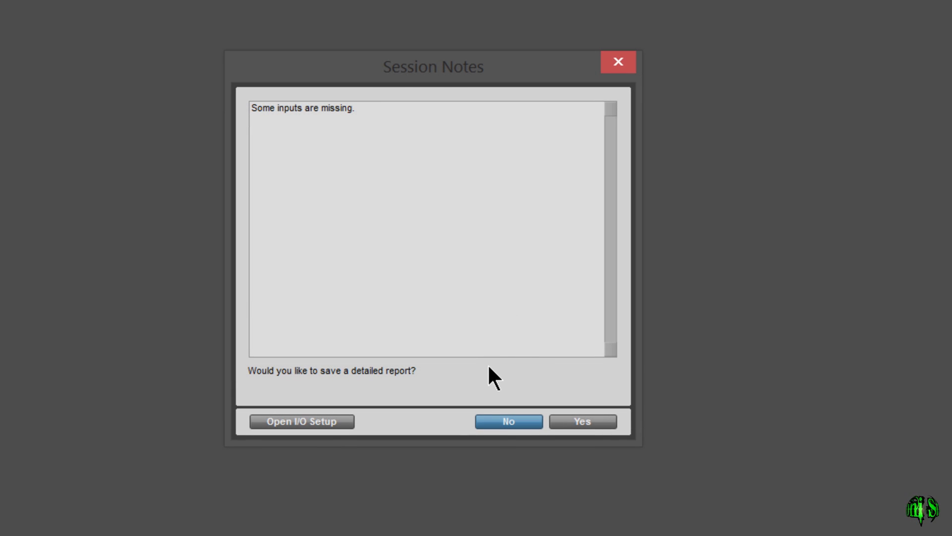
{"action": "left_click", "coordinate": [507, 423]}
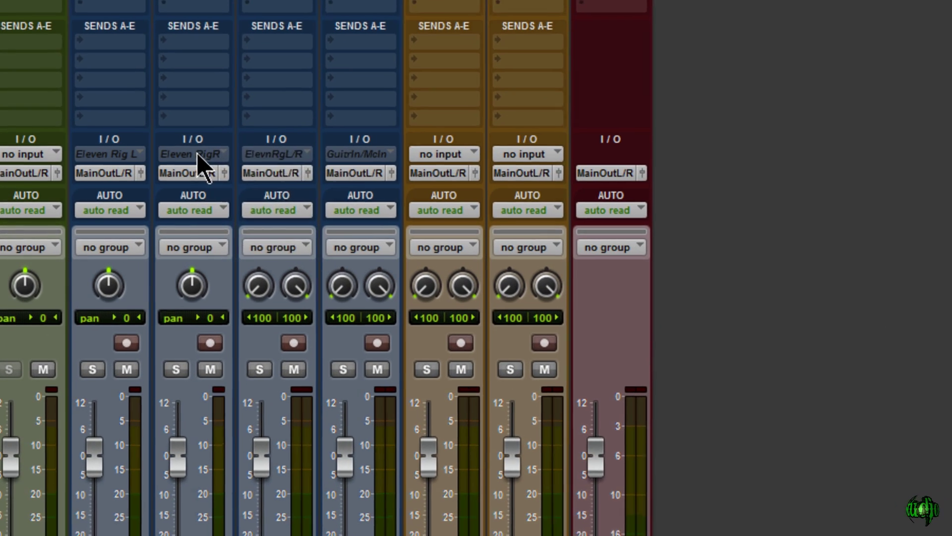
{"action": "left_click", "coordinate": [113, 211]}
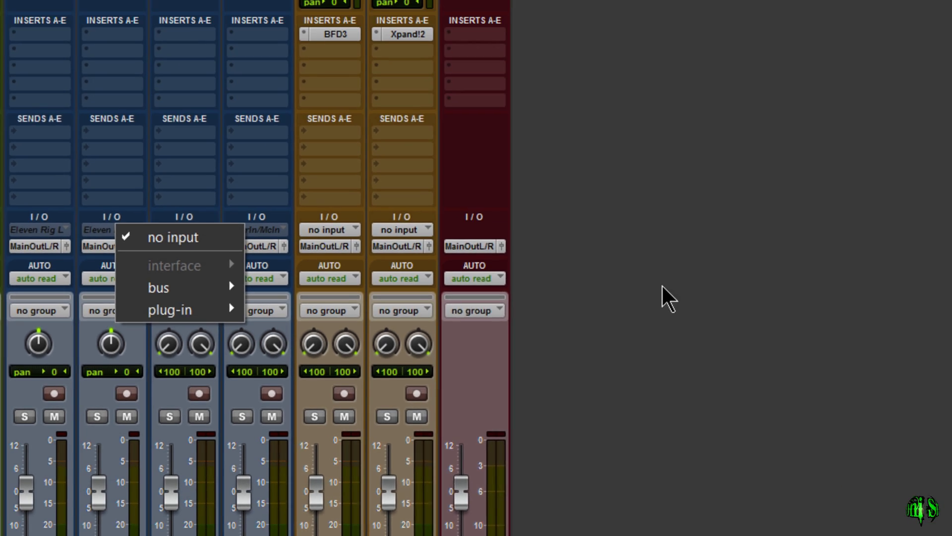
{"action": "left_click", "coordinate": [866, 231]}
{"action": "left_click", "coordinate": [186, 26]}
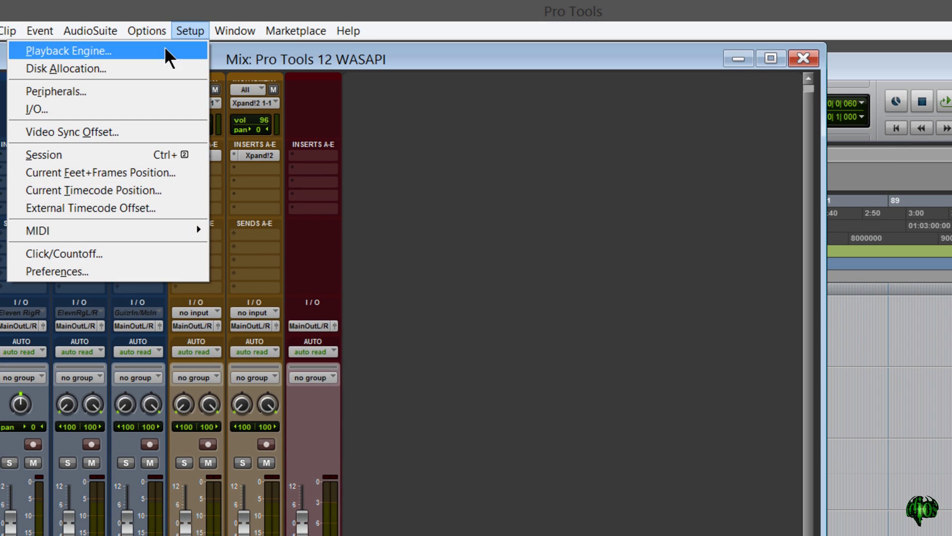
{"action": "left_click", "coordinate": [165, 49]}
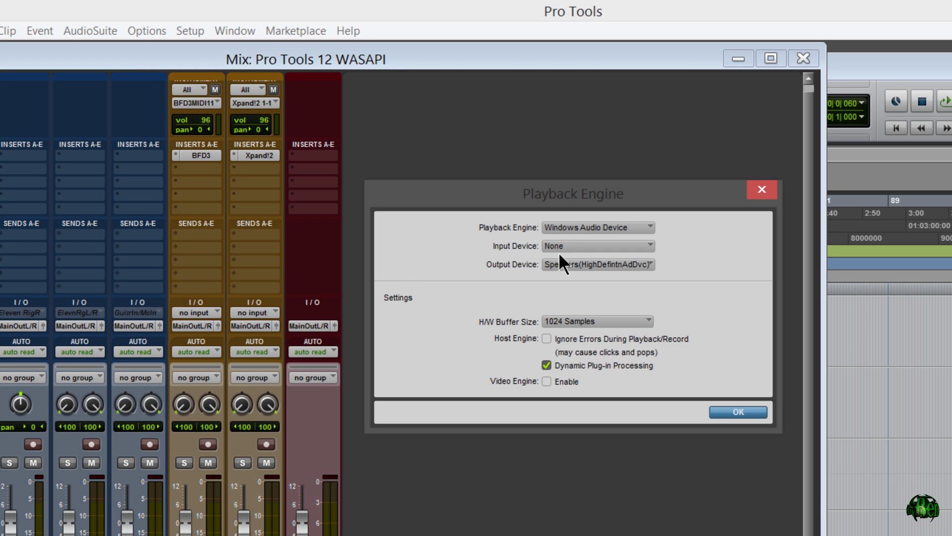
{"action": "left_click", "coordinate": [737, 412]}
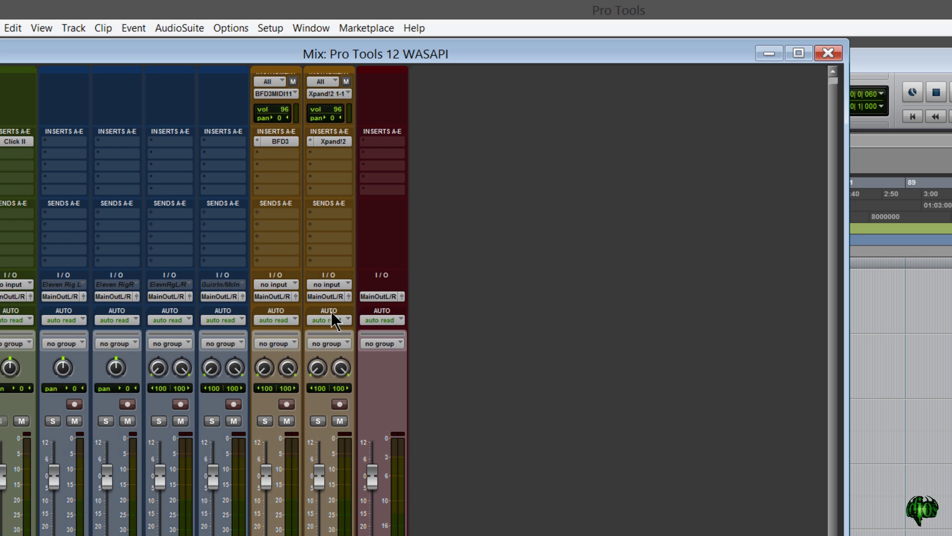
- Send the Xpand!2 track's Inst 2 output to Bus 13-14
{"action": "left_click", "coordinate": [328, 295]}
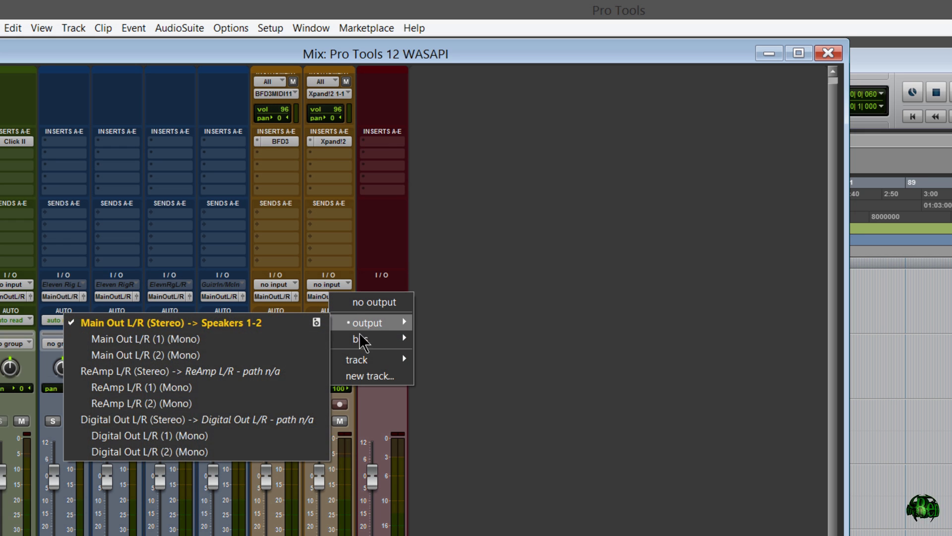
{"action": "mouse_move", "coordinate": [361, 343]}
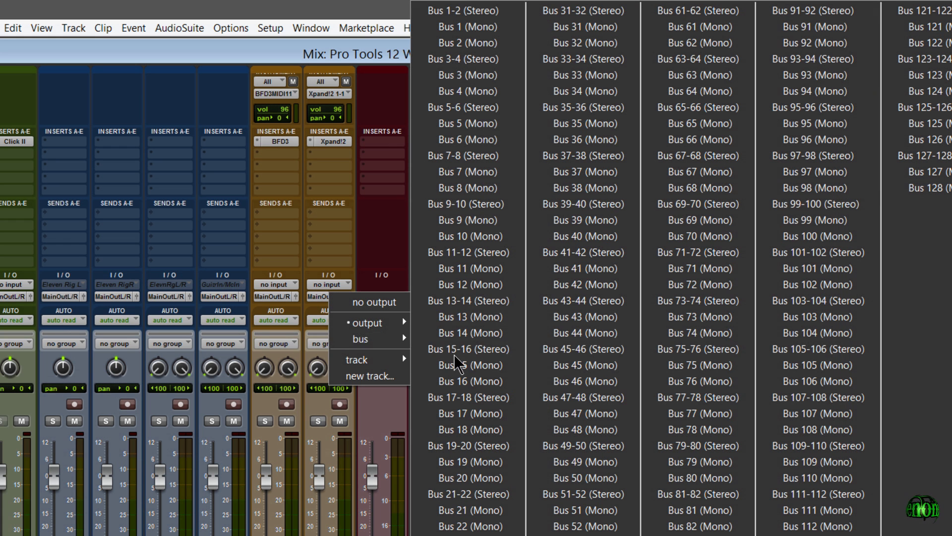
{"action": "left_click", "coordinate": [489, 310]}
- Set Audio 4's input to Bus 13-14, record-arm it, and open BFD3 on Inst 1
{"action": "left_click", "coordinate": [214, 285]}
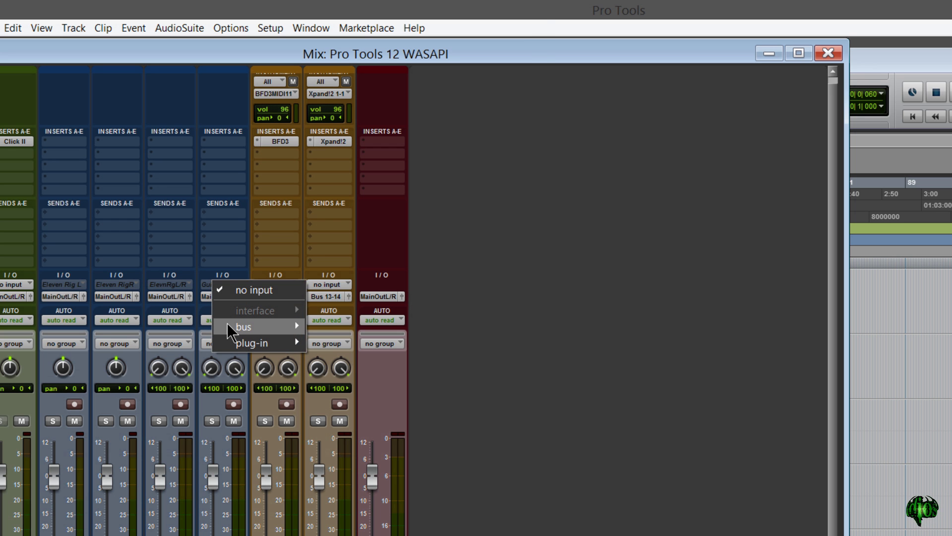
{"action": "mouse_move", "coordinate": [229, 327]}
{"action": "left_click", "coordinate": [369, 104]}
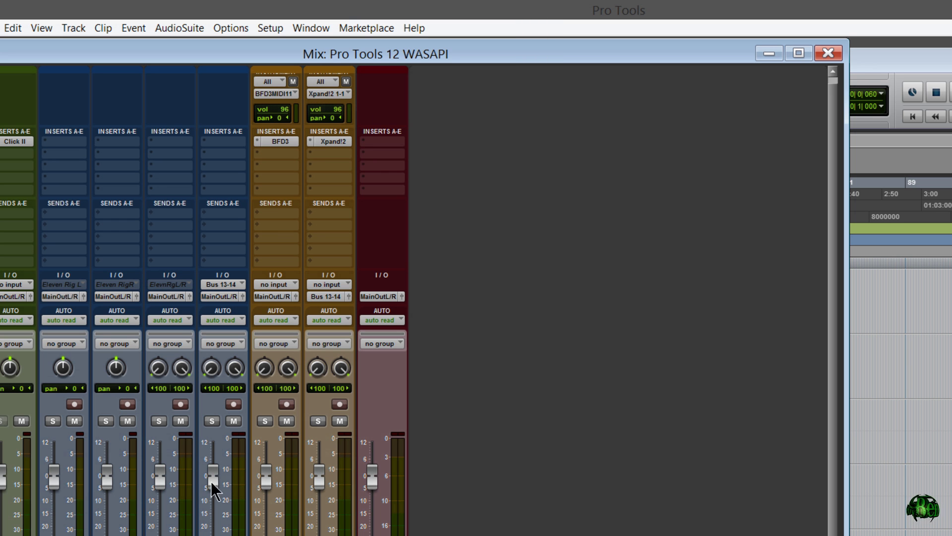
{"action": "left_click", "coordinate": [234, 404]}
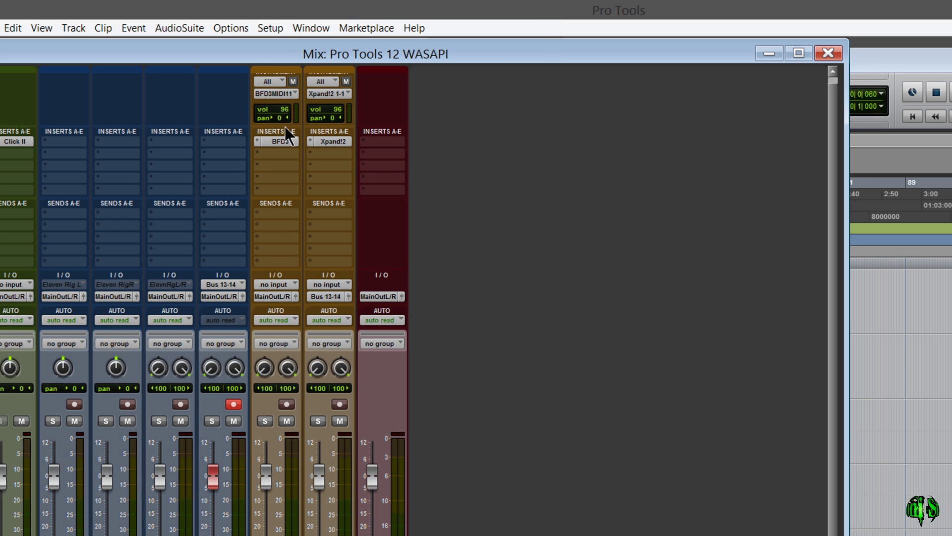
{"action": "left_click", "coordinate": [276, 139]}
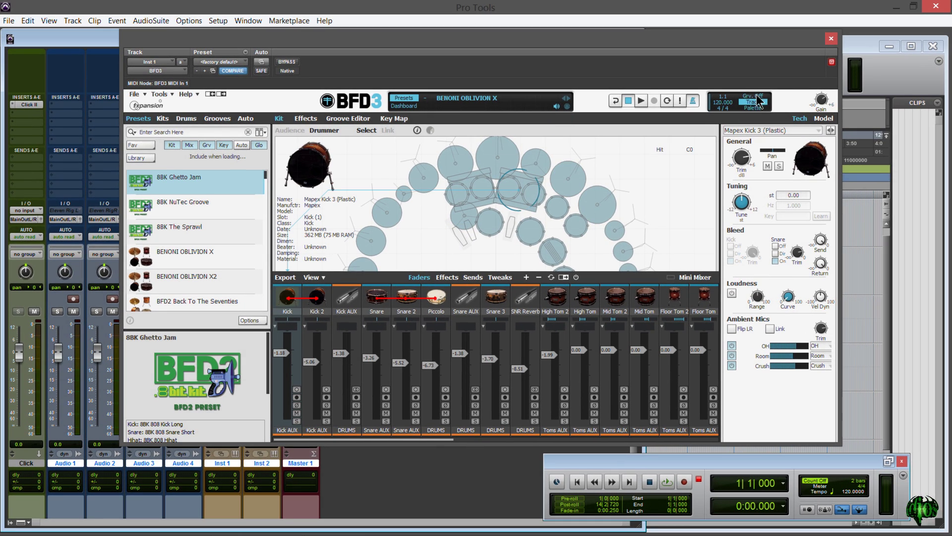
- Close BFD3 and open the Xpand!2 window, moving it to the right
{"action": "left_click", "coordinate": [832, 38]}
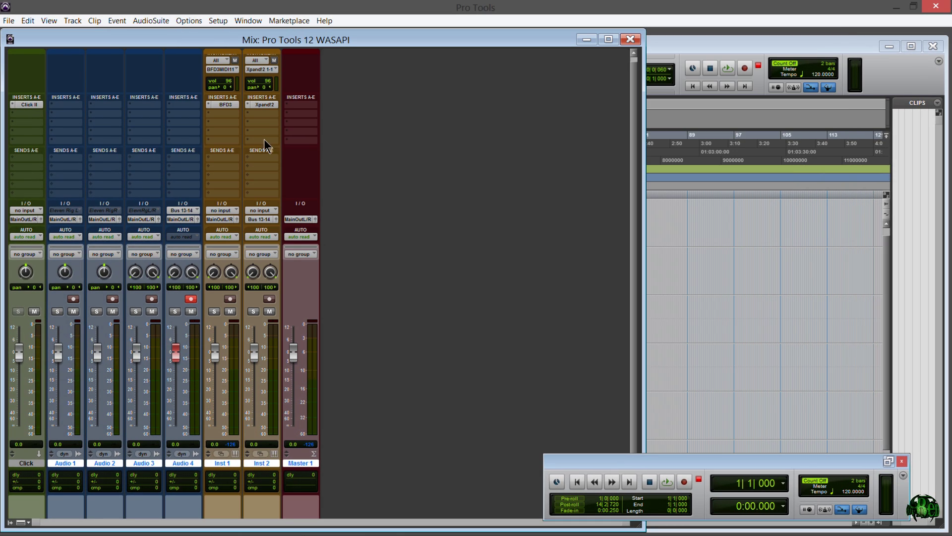
{"action": "left_click", "coordinate": [269, 109]}
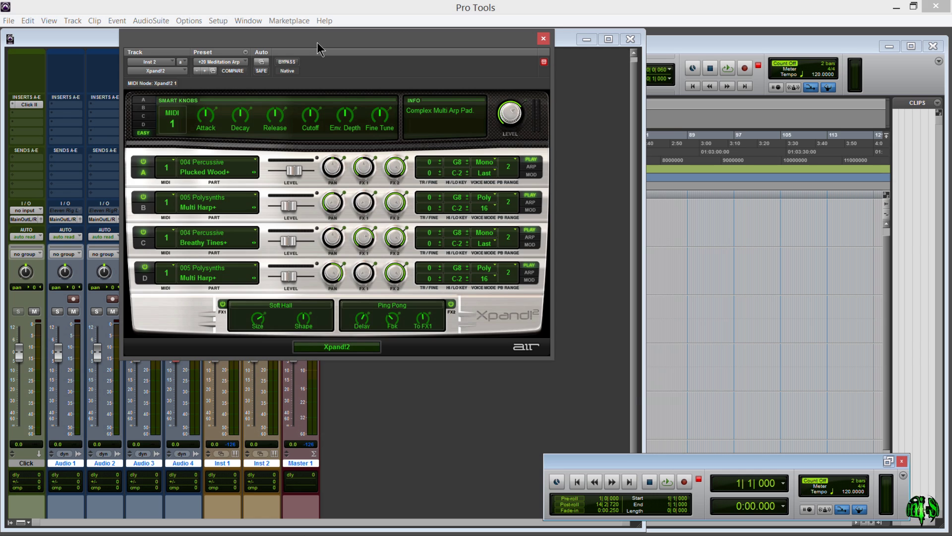
{"action": "left_click_drag", "start_coordinate": [317, 43], "coordinate": [508, 72]}
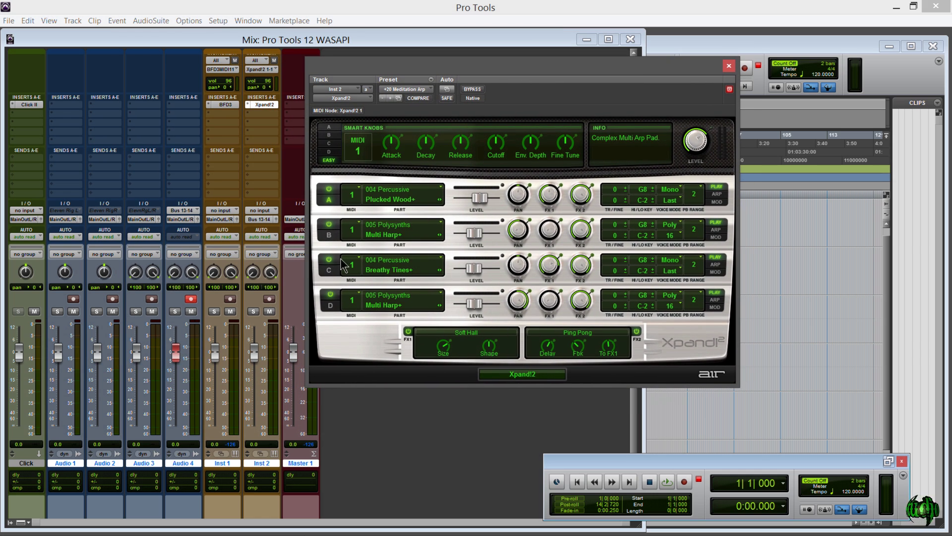
- Arm Inst 2 and record about 11 seconds of the Xpand!2 part
{"action": "left_click", "coordinate": [269, 299]}
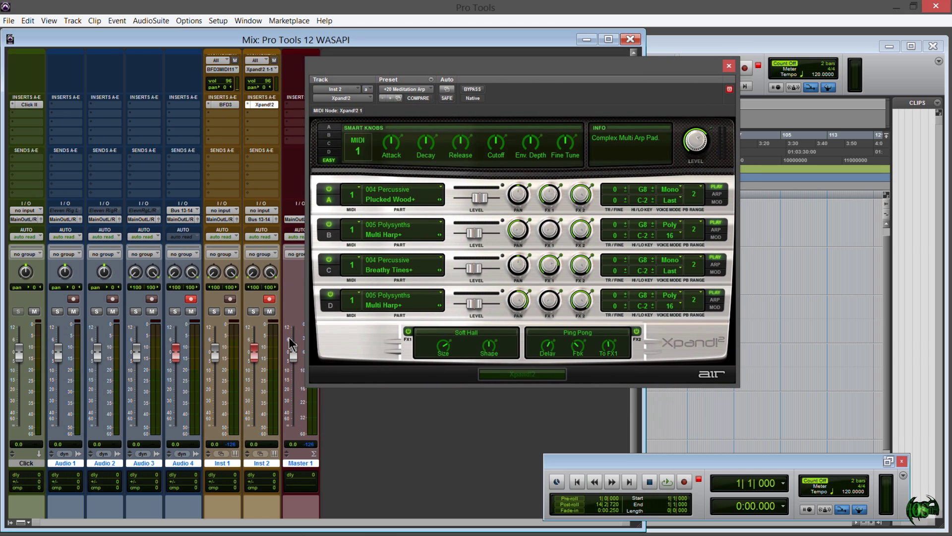
{"action": "left_click", "coordinate": [667, 481]}
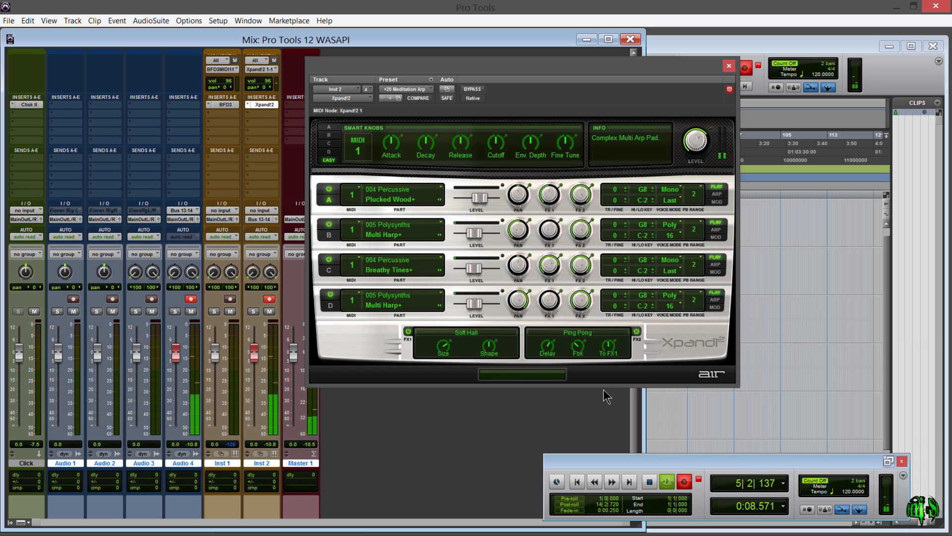
{"action": "left_click", "coordinate": [649, 484]}
- Close Xpand!2, zoom the Edit window onto the new clips, and toggle Audio 4's record-arm
{"action": "left_click", "coordinate": [728, 66]}
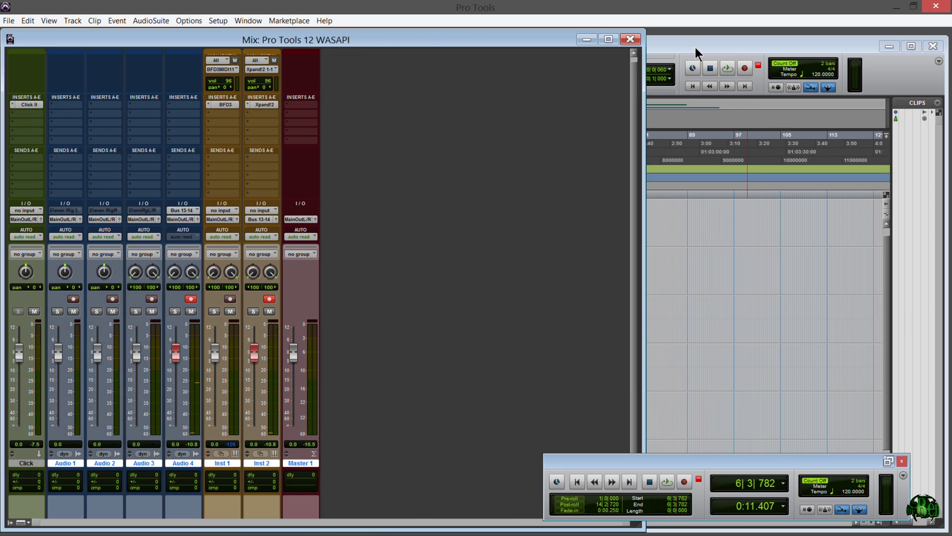
{"action": "left_click", "coordinate": [696, 46]}
{"action": "left_click", "coordinate": [254, 71]}
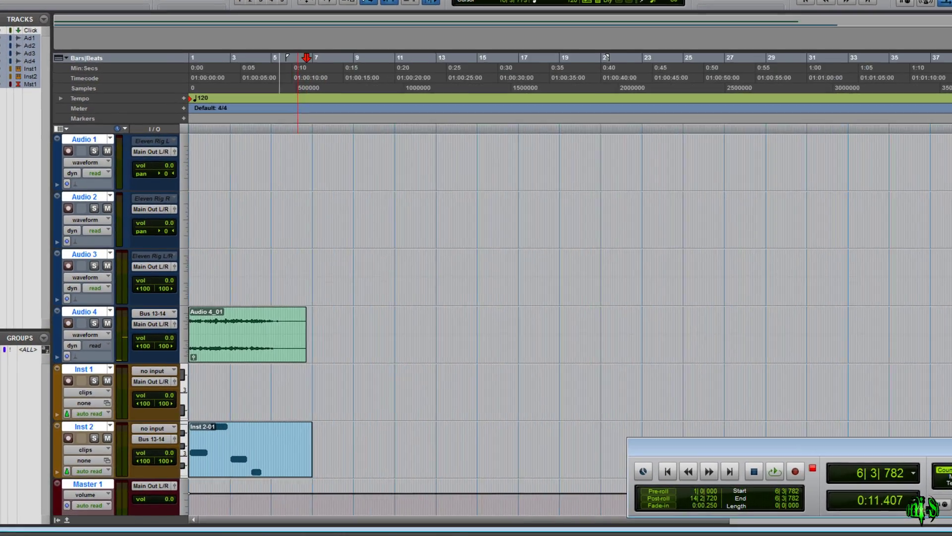
{"action": "left_click", "coordinate": [254, 70]}
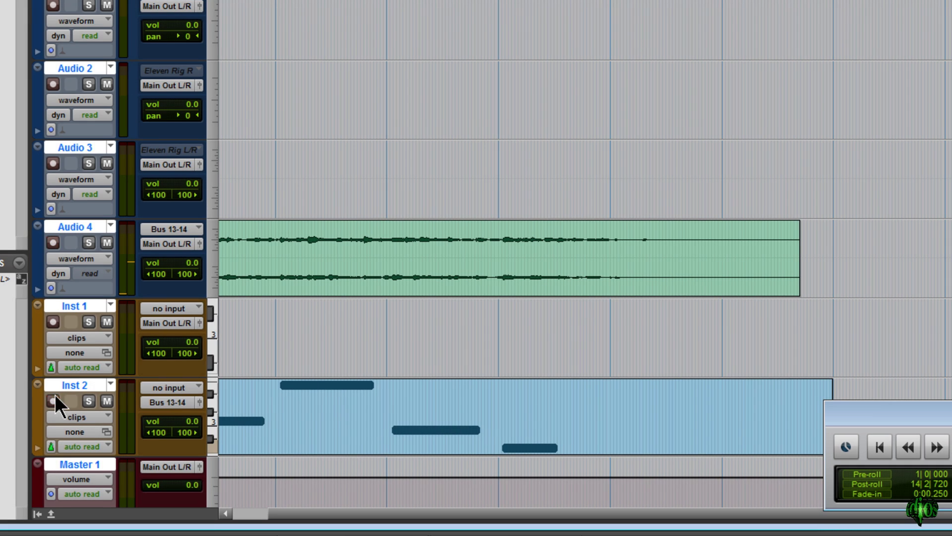
{"action": "key", "text": "shift+r"}
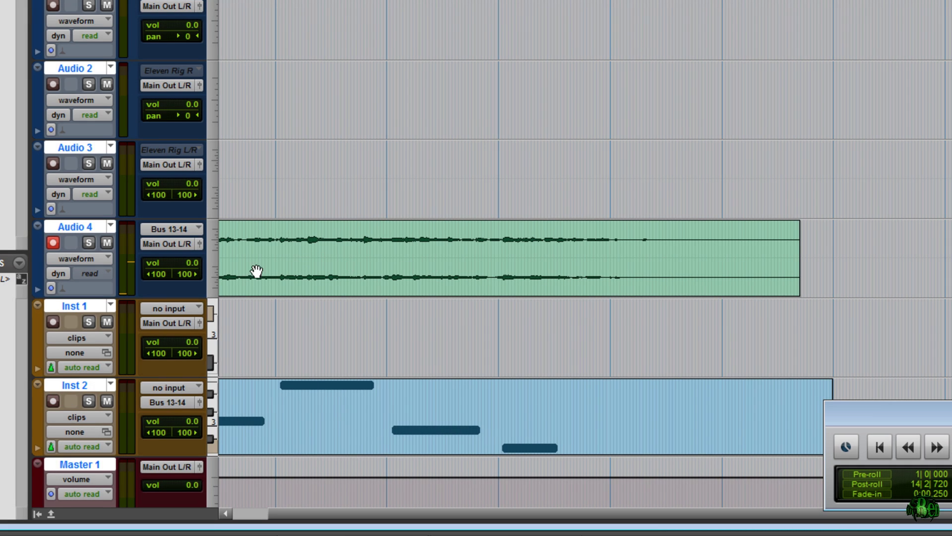
- Mute Inst 2 and play the session back from the start, then stop
{"action": "left_click", "coordinate": [106, 400]}
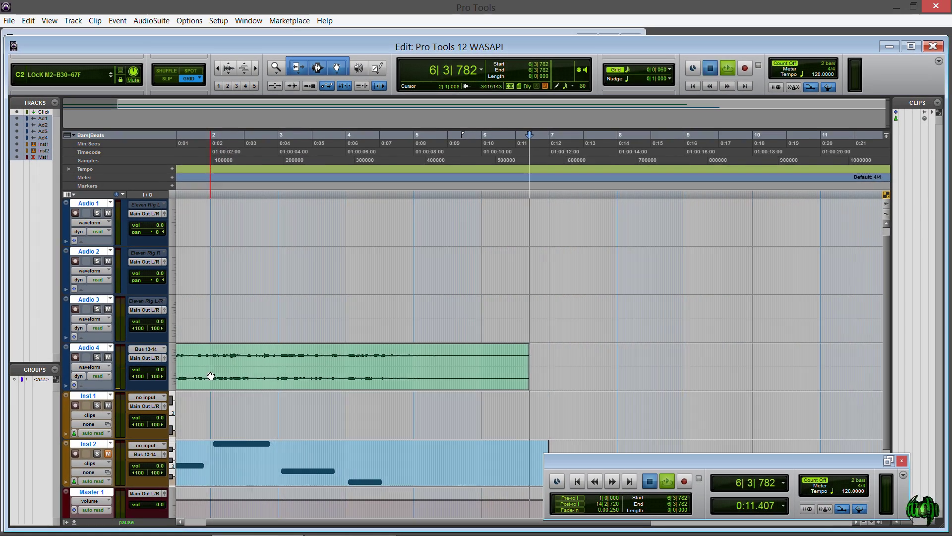
{"action": "key", "text": "Return"}
{"action": "key", "text": "space"}
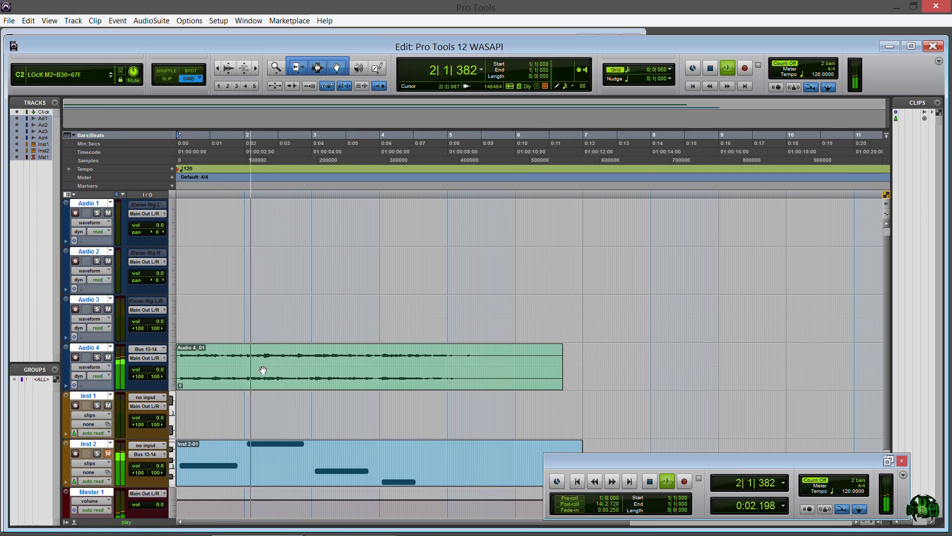
{"action": "key", "text": "space"}
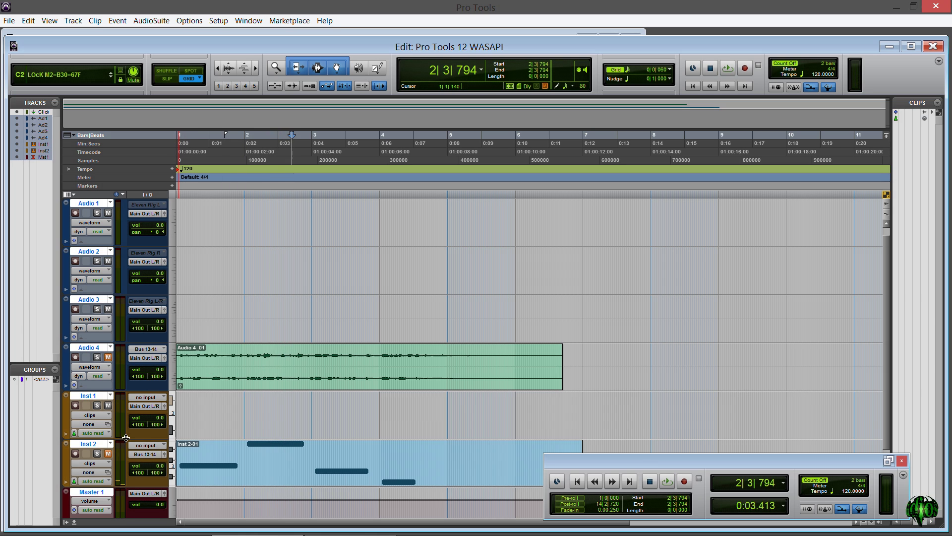
- Swap the mutes so Audio 4 is muted, reopen Xpand!2 in the Mix window, and rewind
{"action": "left_click", "coordinate": [108, 453]}
{"action": "key", "text": "ctrl+equal"}
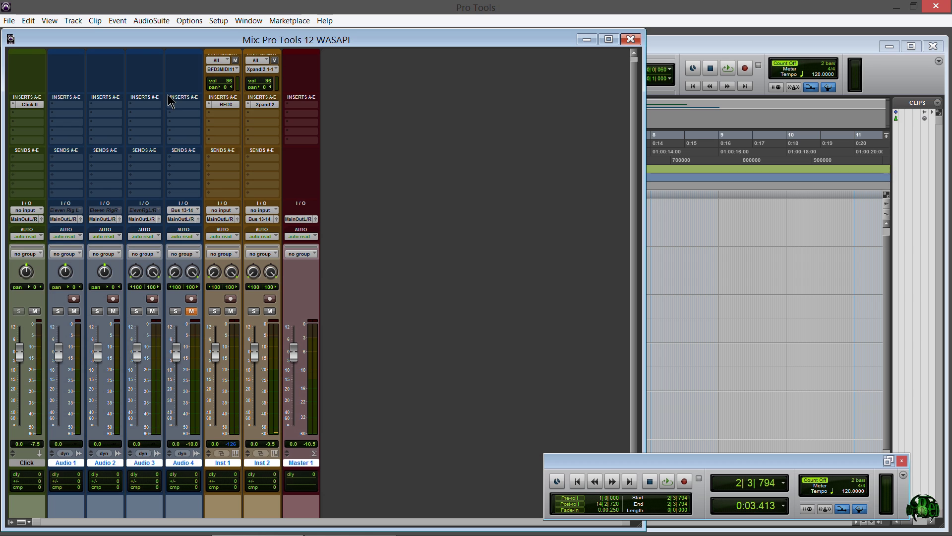
{"action": "left_click", "coordinate": [265, 105]}
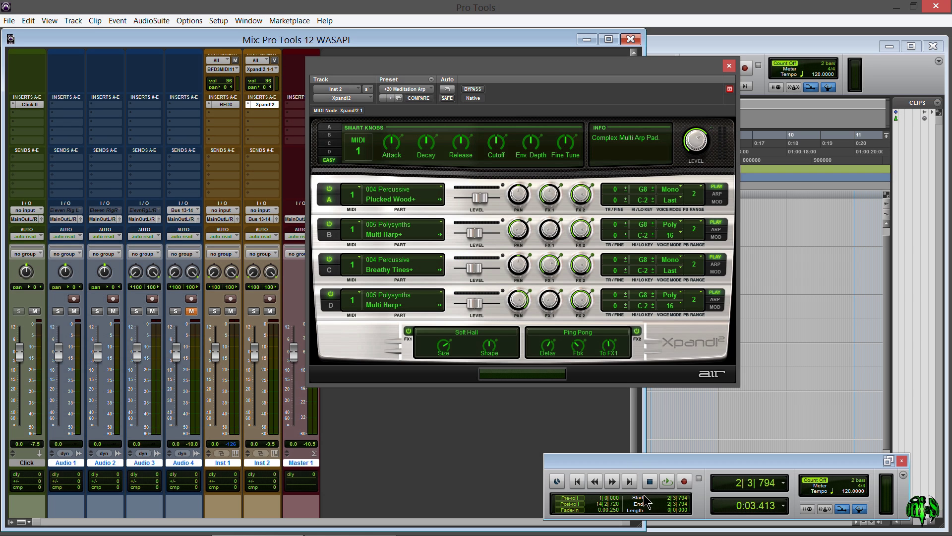
{"action": "left_click", "coordinate": [576, 483]}
- Route Inst 2's output to MainOut L/R and audition it with a short playback
{"action": "left_click", "coordinate": [261, 219]}
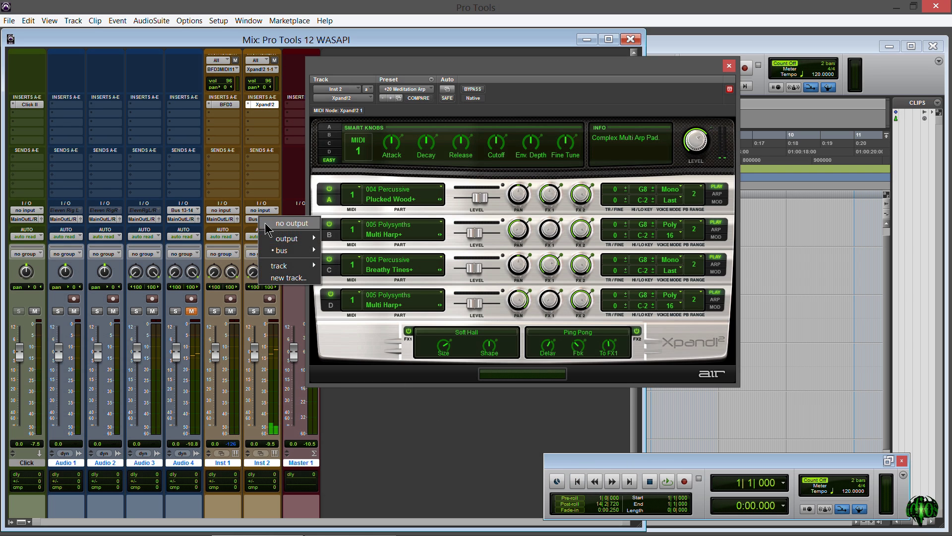
{"action": "mouse_move", "coordinate": [274, 239]}
{"action": "left_click", "coordinate": [178, 248]}
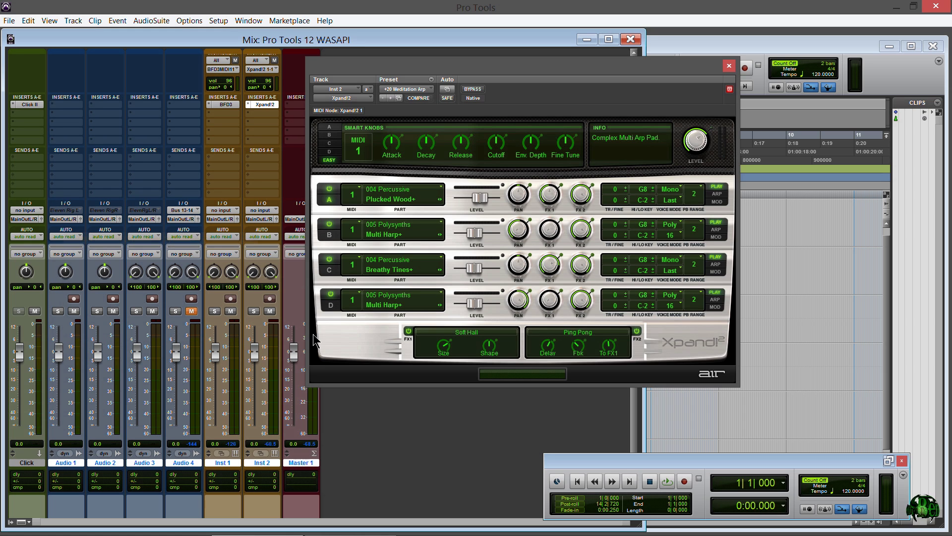
{"action": "key", "text": "space"}
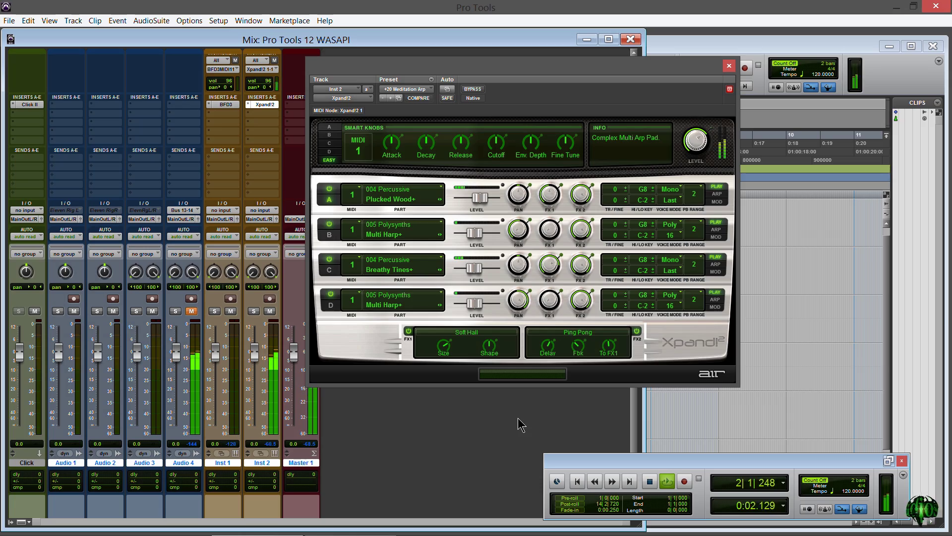
{"action": "key", "text": "space"}
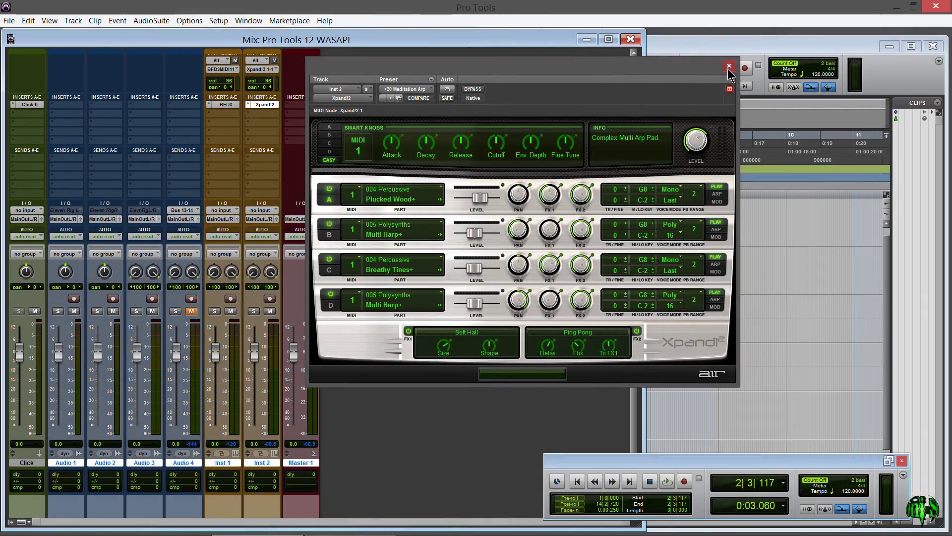
- Close the Xpand!2 window and open BFD3 on Inst 1
{"action": "left_click", "coordinate": [729, 67]}
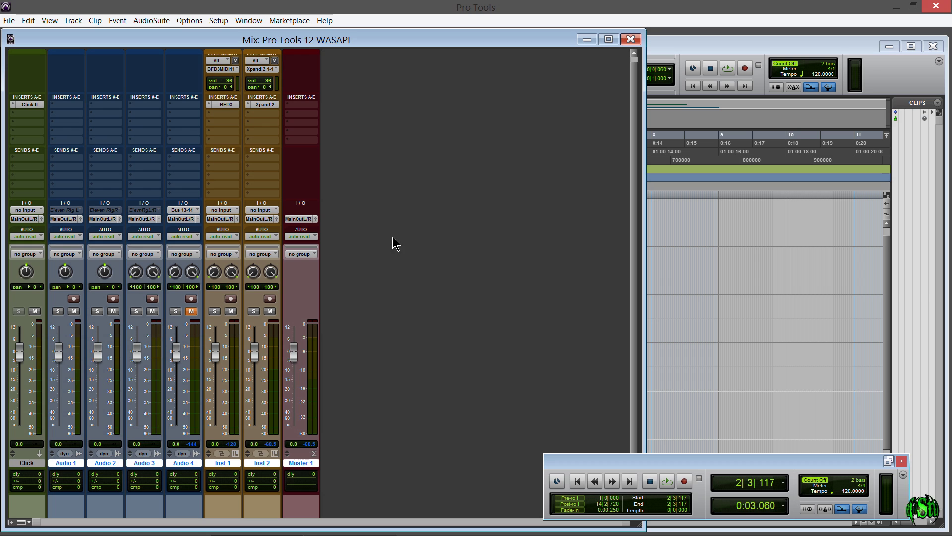
{"action": "left_click", "coordinate": [448, 241]}
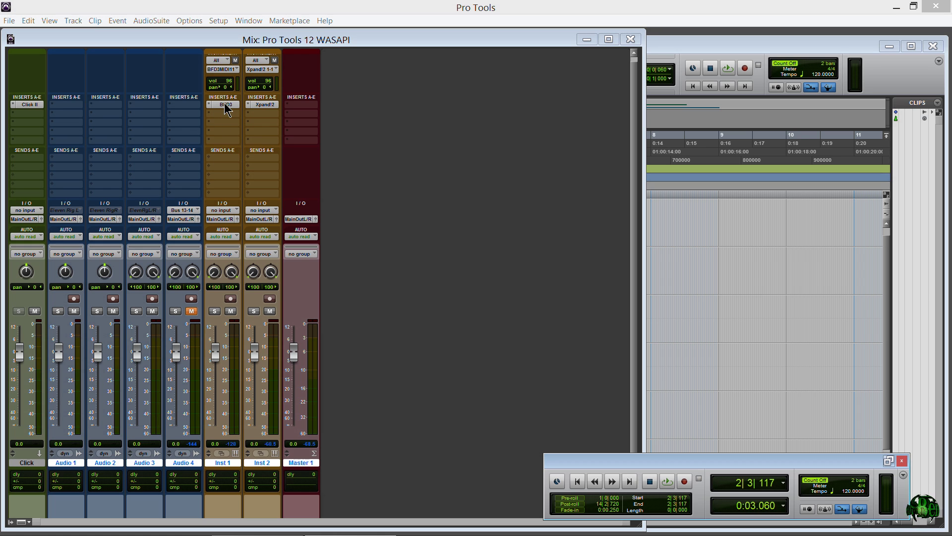
{"action": "left_click", "coordinate": [226, 105]}
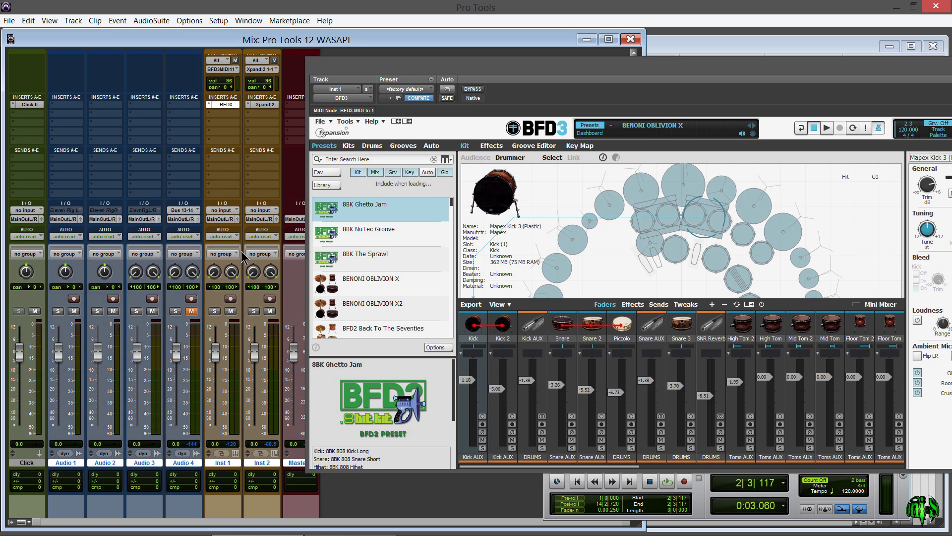
- Route BFD3's Inst 1 output to Bus 13-14
{"action": "left_click", "coordinate": [224, 219]}
{"action": "mouse_move", "coordinate": [248, 252]}
{"action": "left_click", "coordinate": [330, 222]}
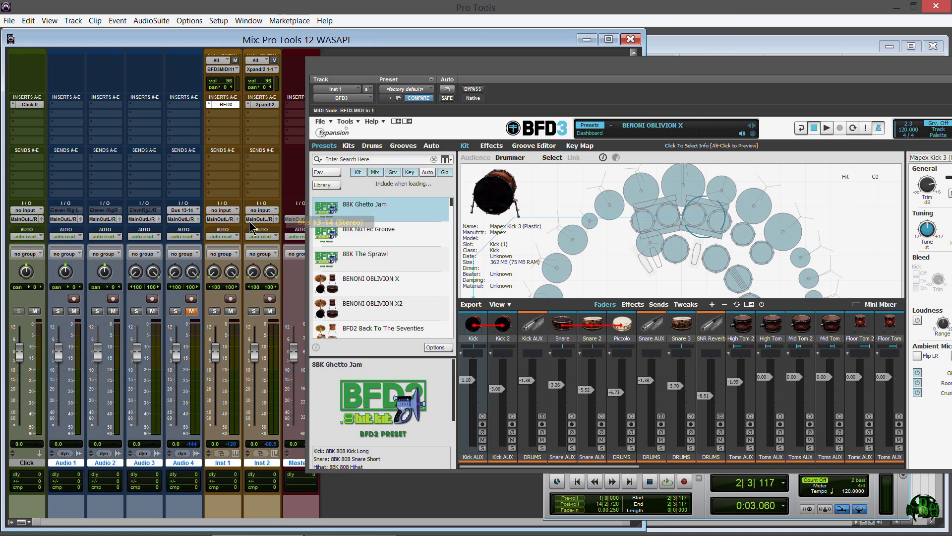
- Feed Bus 13-14 into Audio 3's input, record-arm Audio 3, and rewind to the session start
{"action": "left_click", "coordinate": [218, 210]}
{"action": "mouse_move", "coordinate": [171, 245]}
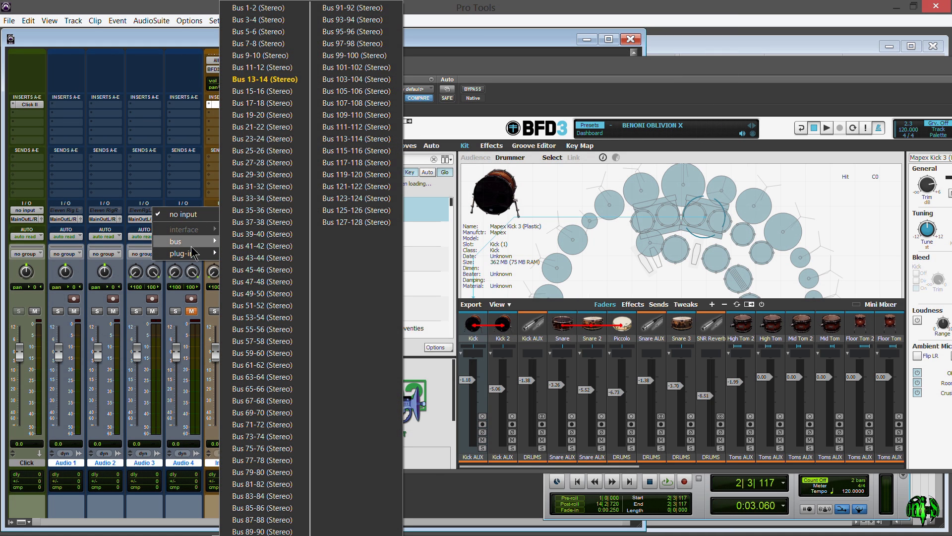
{"action": "left_click", "coordinate": [253, 79]}
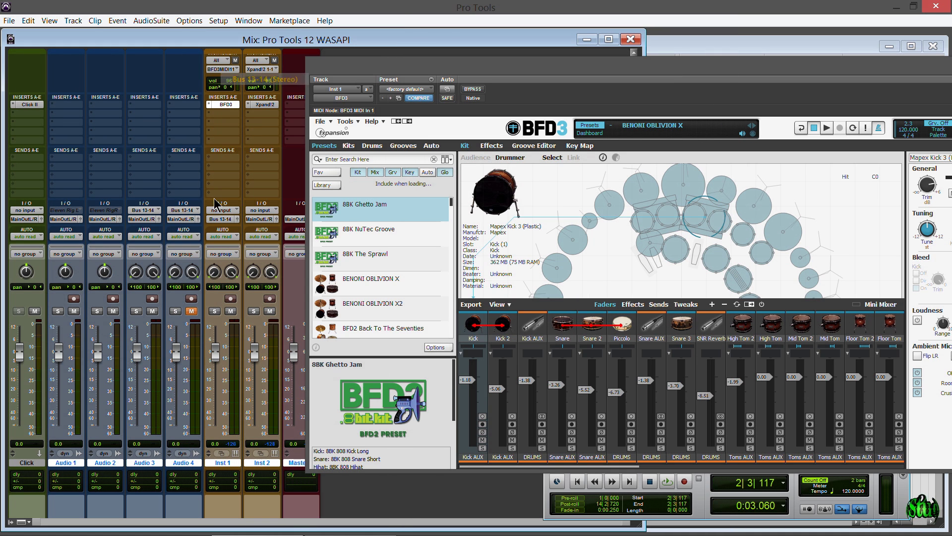
{"action": "left_click", "coordinate": [152, 299]}
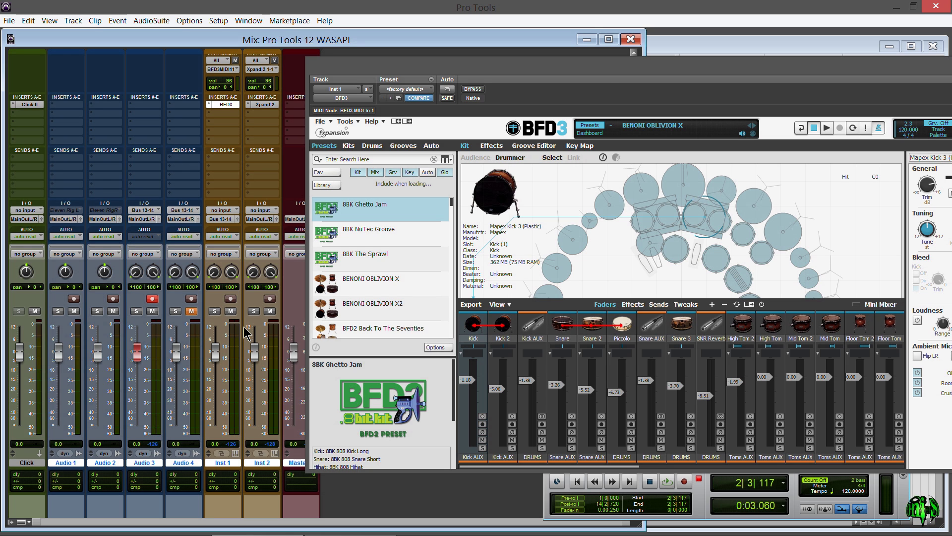
{"action": "left_click_drag", "start_coordinate": [603, 76], "coordinate": [462, 78]}
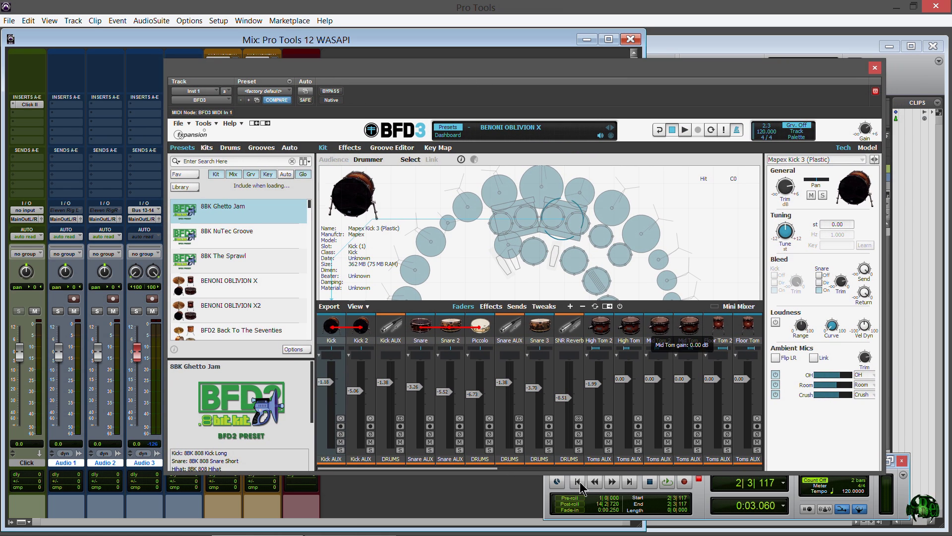
{"action": "left_click", "coordinate": [578, 482]}
- Bring BFD3 to the front and check its Groove Editor before returning to the Kit view
{"action": "left_click", "coordinate": [799, 142]}
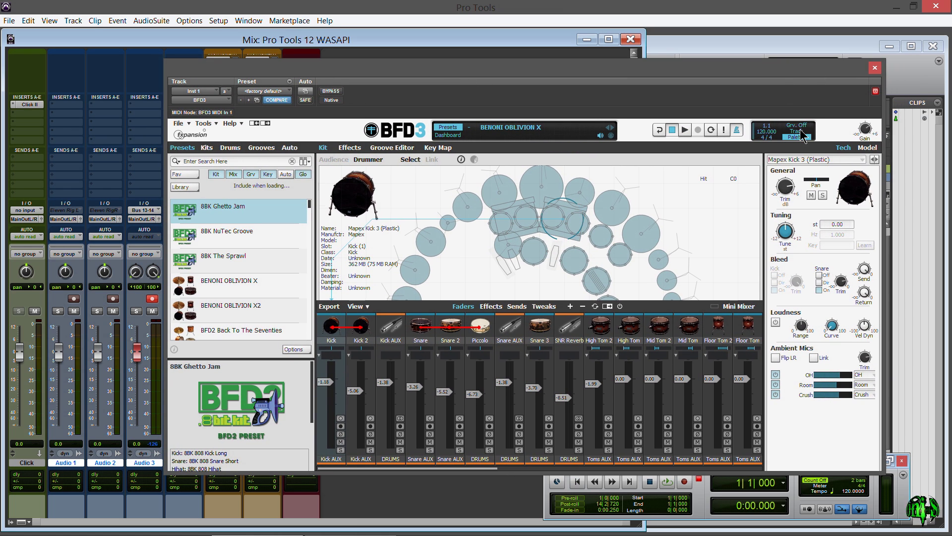
{"action": "left_click", "coordinate": [390, 148]}
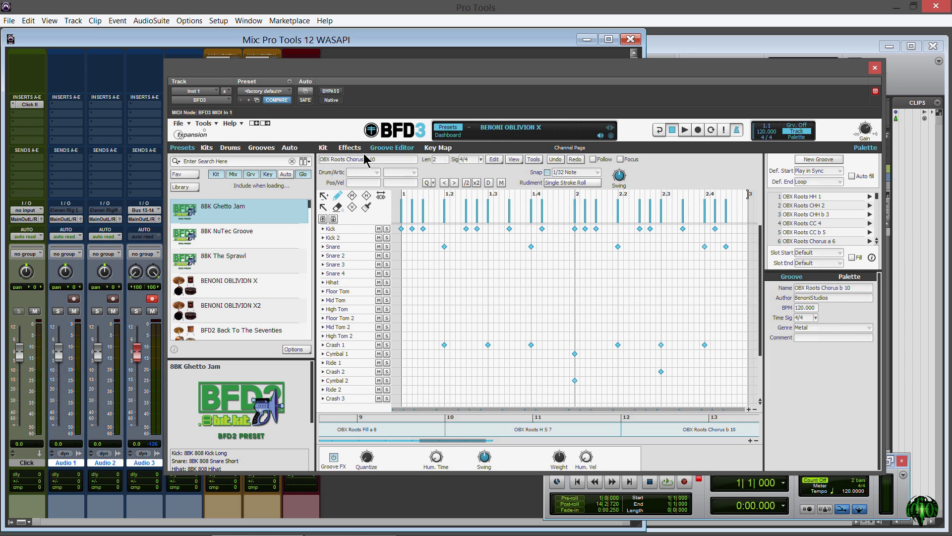
{"action": "left_click_drag", "start_coordinate": [457, 455], "coordinate": [353, 453]}
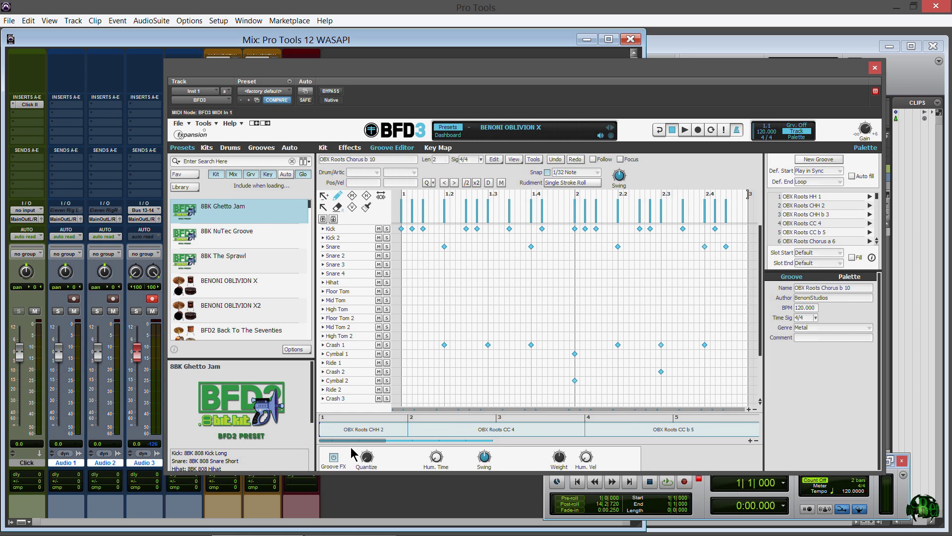
{"action": "left_click", "coordinate": [322, 148]}
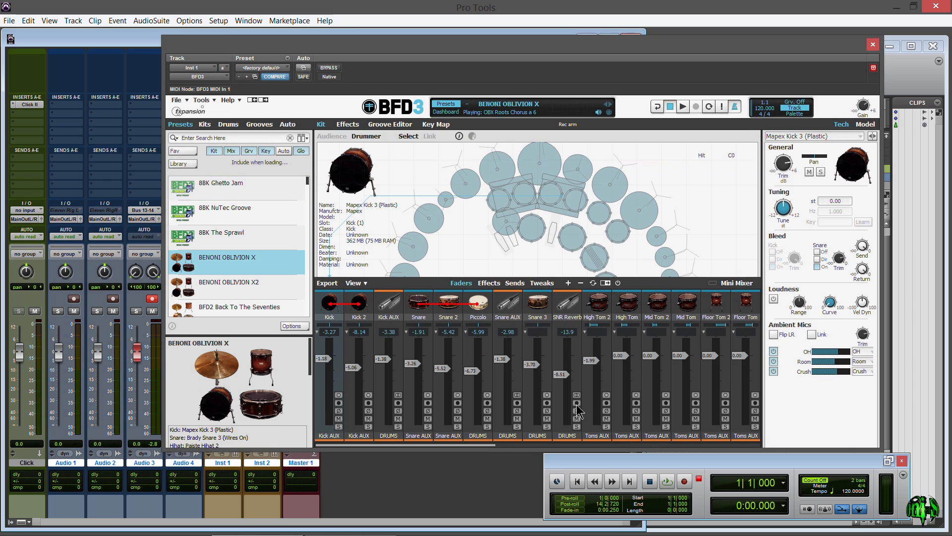
- Record the BFD3 groove while flipping through Groove Editor, Effects and Kit, stopping at 11|2|238
{"action": "left_click", "coordinate": [684, 481]}
{"action": "left_click", "coordinate": [668, 482]}
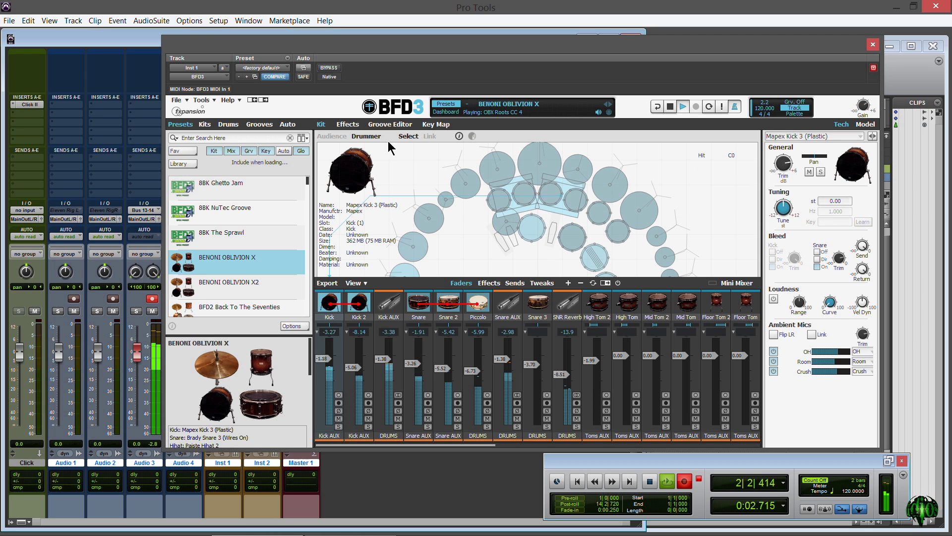
{"action": "left_click", "coordinate": [392, 124]}
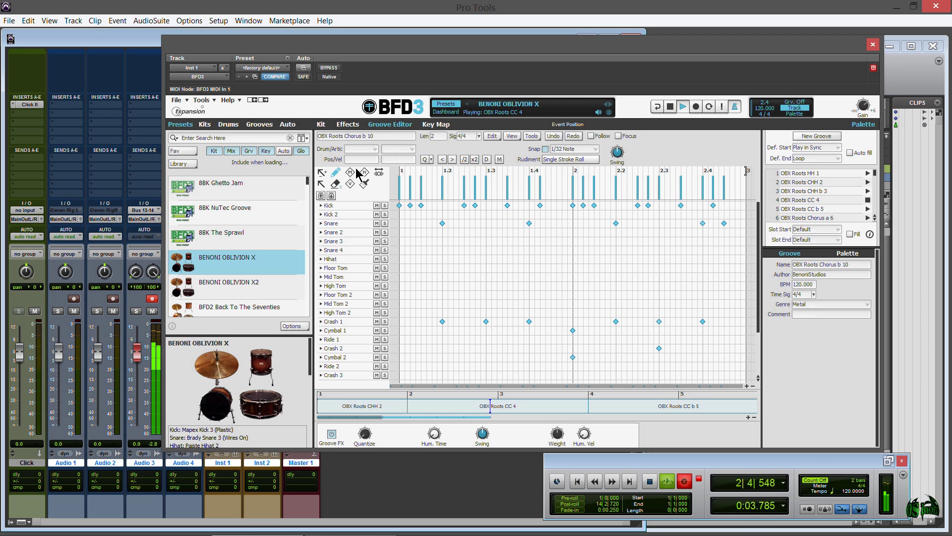
{"action": "left_click", "coordinate": [345, 125]}
{"action": "left_click", "coordinate": [320, 126]}
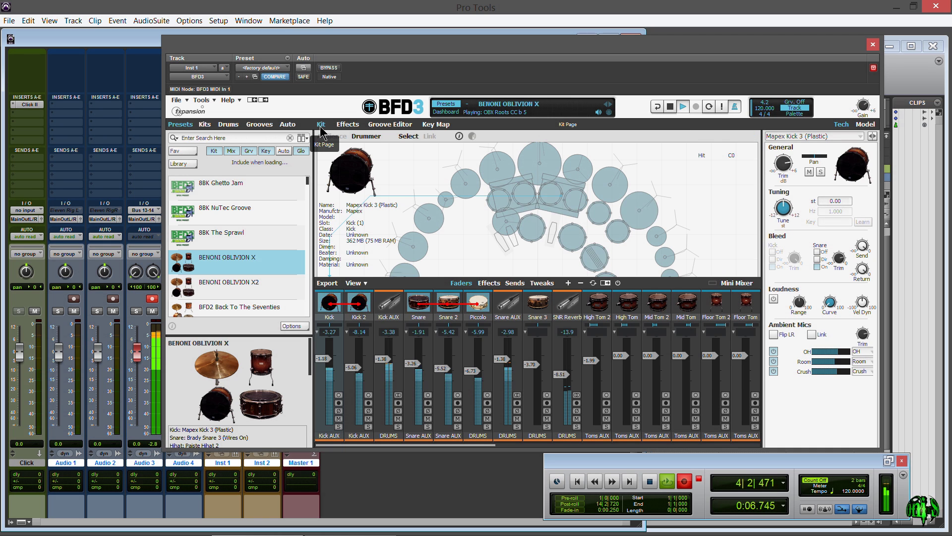
{"action": "left_click", "coordinate": [649, 483]}
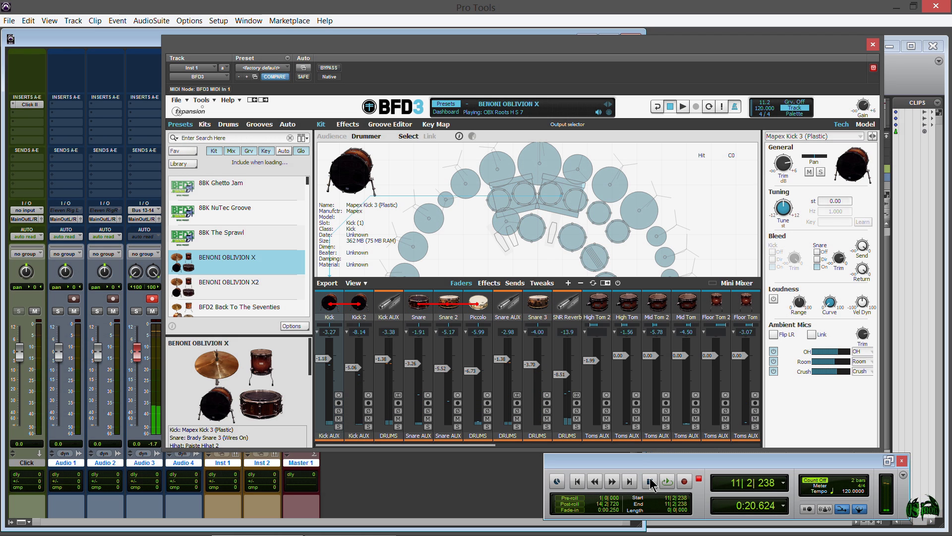
- Close BFD3 and select the recorded Audio 3_02 clip in the Edit window
{"action": "left_click", "coordinate": [873, 44]}
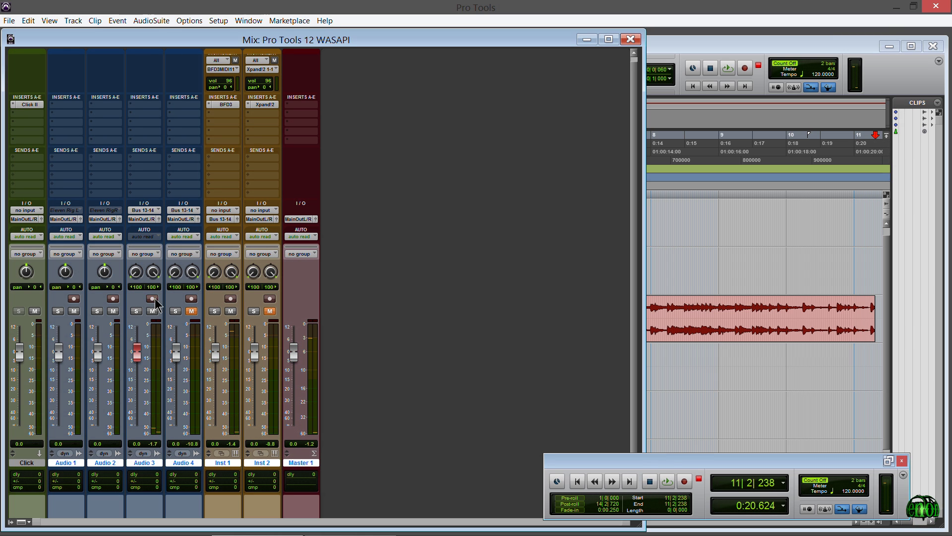
{"action": "left_click", "coordinate": [677, 42]}
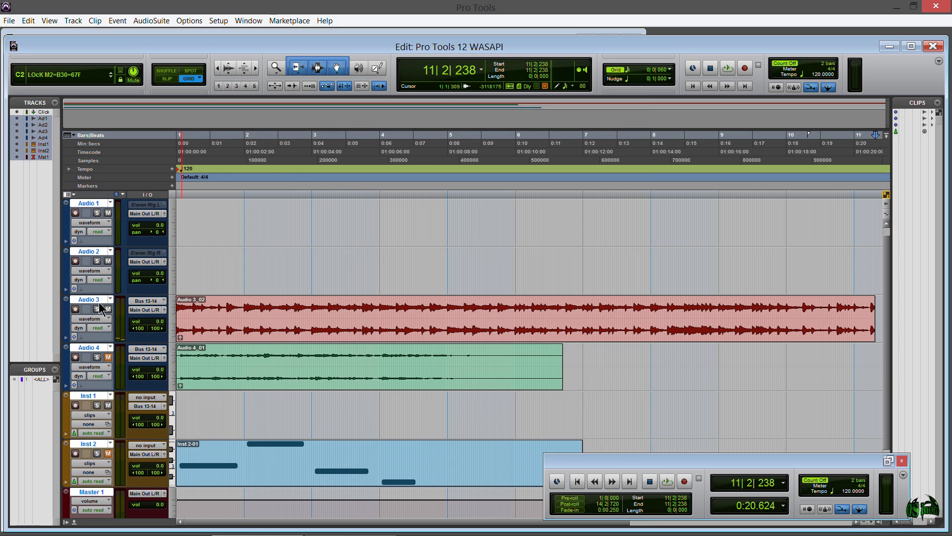
{"action": "left_click", "coordinate": [219, 323]}
- Play the drum clip from the start, then make the Audio 3 track taller
{"action": "key", "text": "Return"}
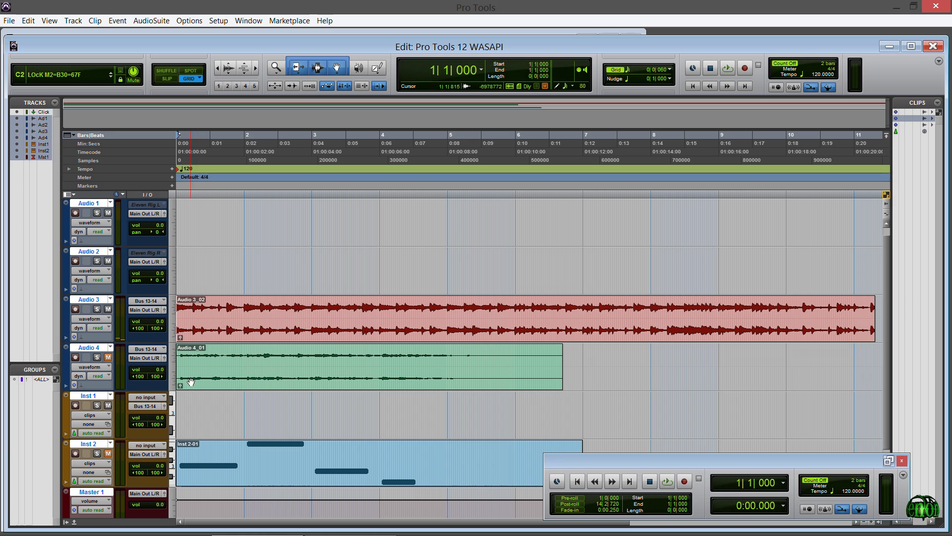
{"action": "key", "text": "space"}
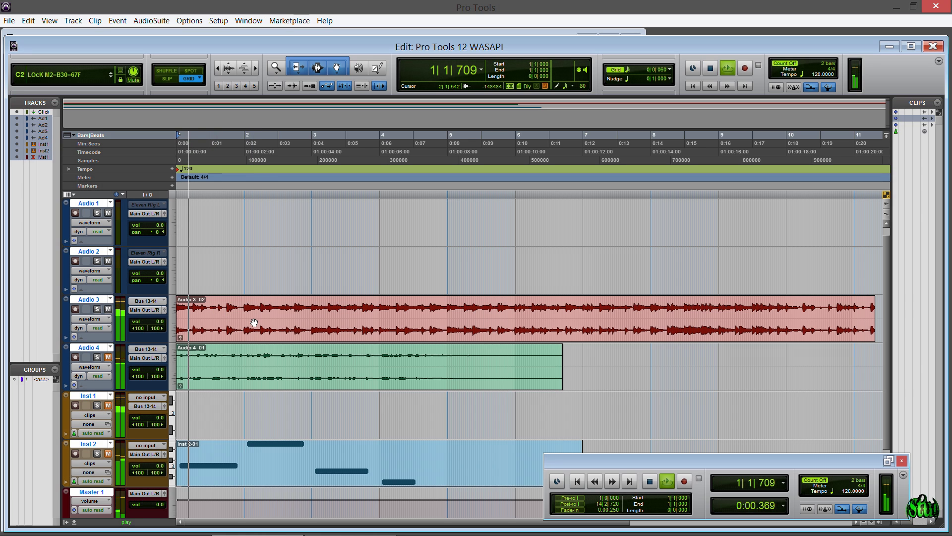
{"action": "key", "text": "space"}
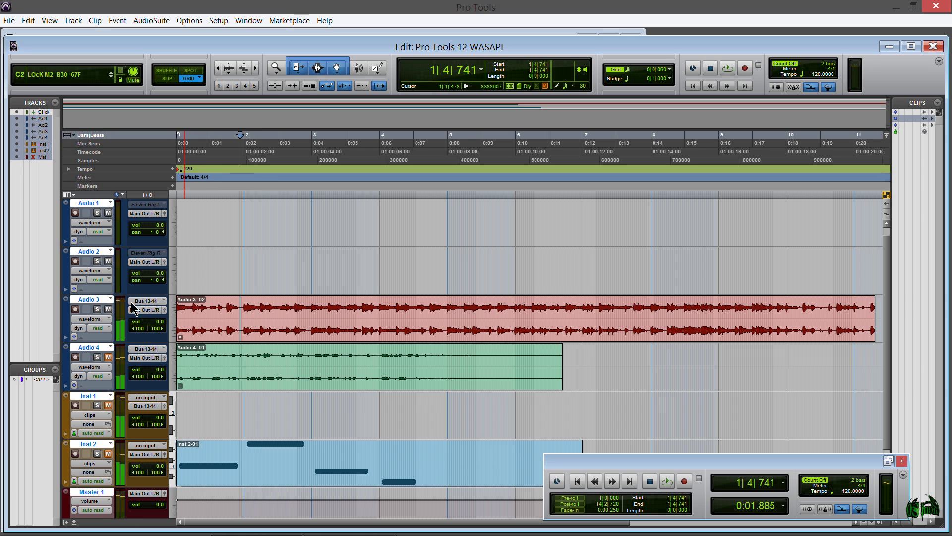
{"action": "key", "text": "ctrl+Up"}
{"action": "key", "text": "ctrl+Up"}
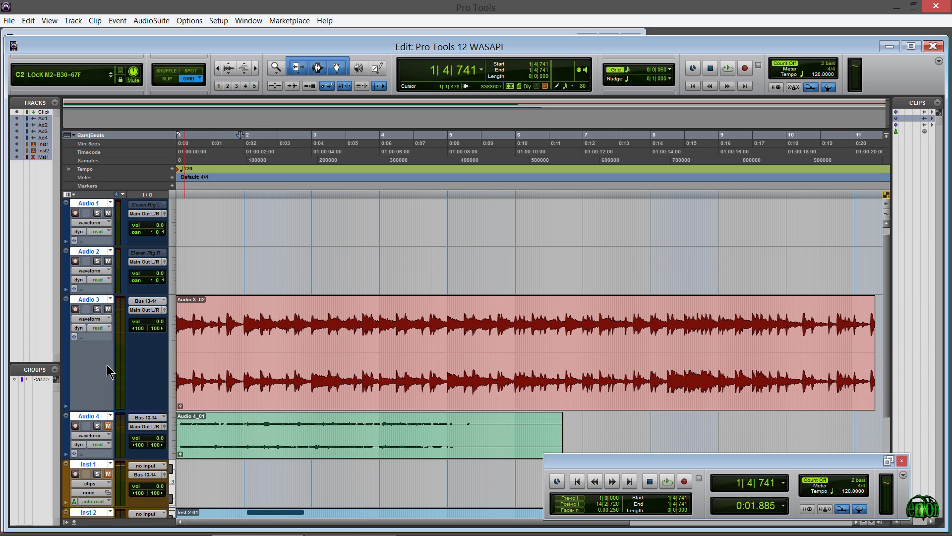
{"action": "scroll", "coordinate": [239, 218], "scroll_direction": "down", "scroll_amount": 1}
- Move Audio 3_02 to start at bar 3 and draw a fade-in on its start
{"action": "key", "text": "F8"}
{"action": "left_click_drag", "start_coordinate": [244, 289], "coordinate": [380, 323]}
{"action": "left_click", "coordinate": [319, 62]}
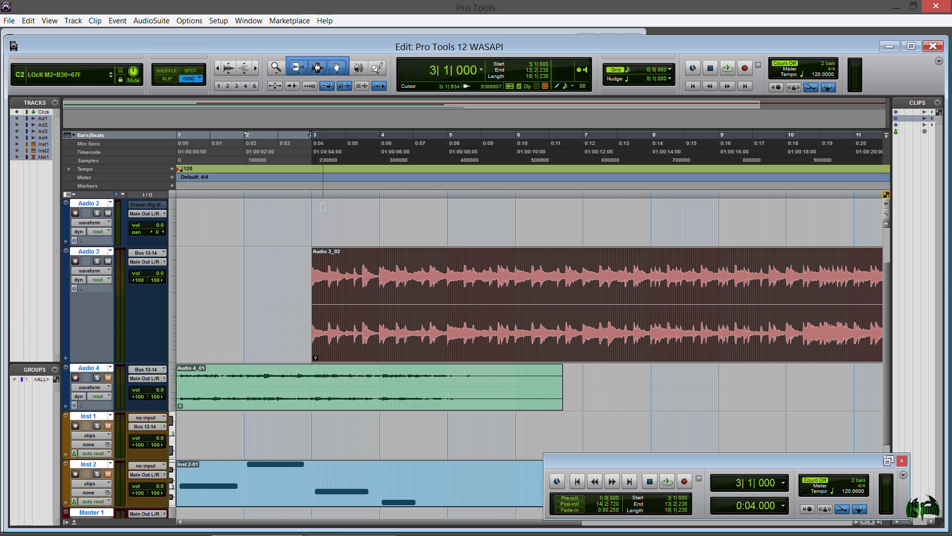
{"action": "left_click_drag", "start_coordinate": [314, 253], "coordinate": [387, 267]}
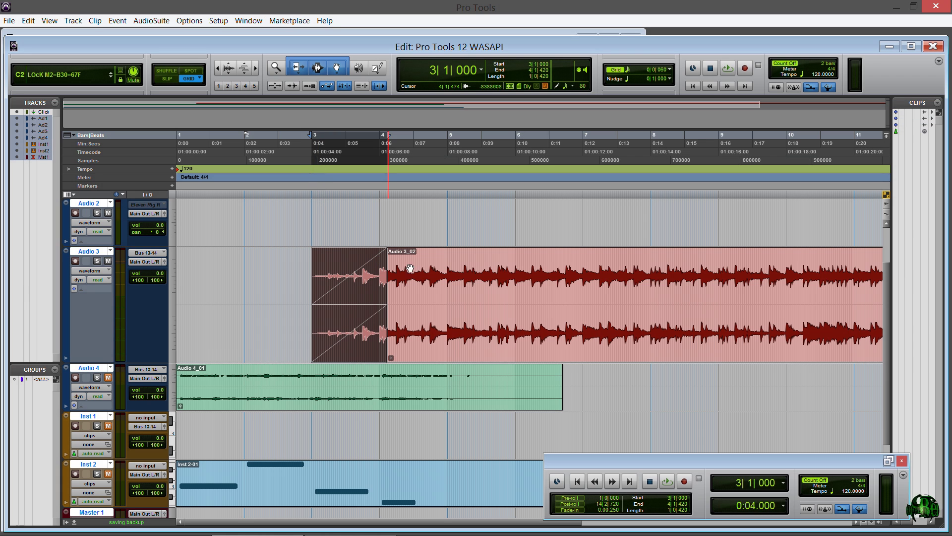
- Split the clip at bar 6 and shift Audio 3_02-02 later to 7|2|360
{"action": "left_click", "coordinate": [526, 280]}
{"action": "key", "text": "ctrl+e"}
{"action": "left_click_drag", "start_coordinate": [528, 298], "coordinate": [608, 303]}
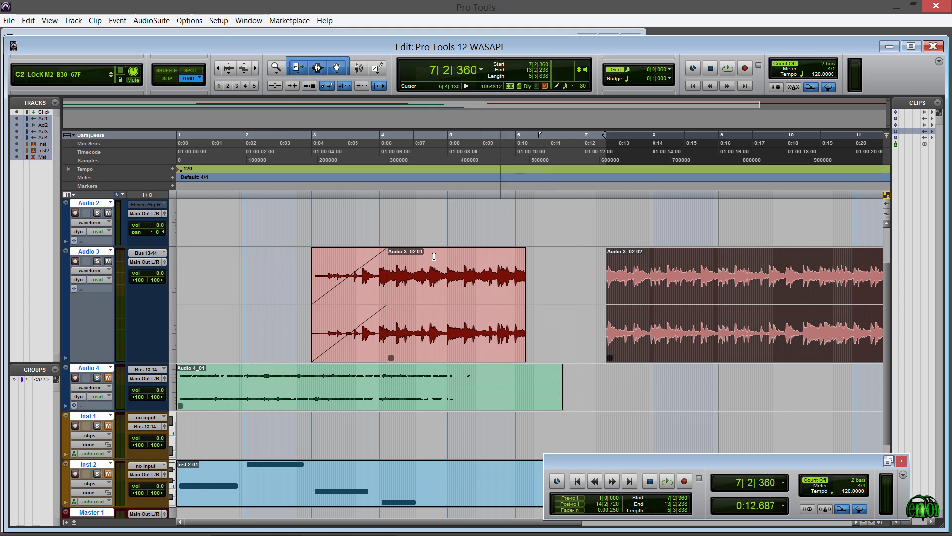
{"action": "left_click", "coordinate": [248, 22]}
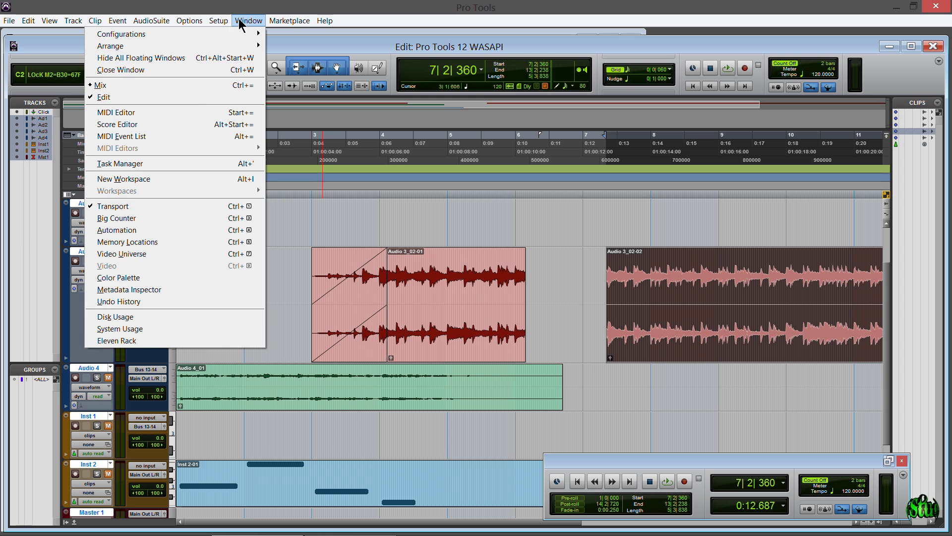
- Enable Dynamic Plug-in Processing in the Playback Engine settings and confirm with OK
{"action": "mouse_move", "coordinate": [220, 27]}
{"action": "left_click", "coordinate": [212, 34]}
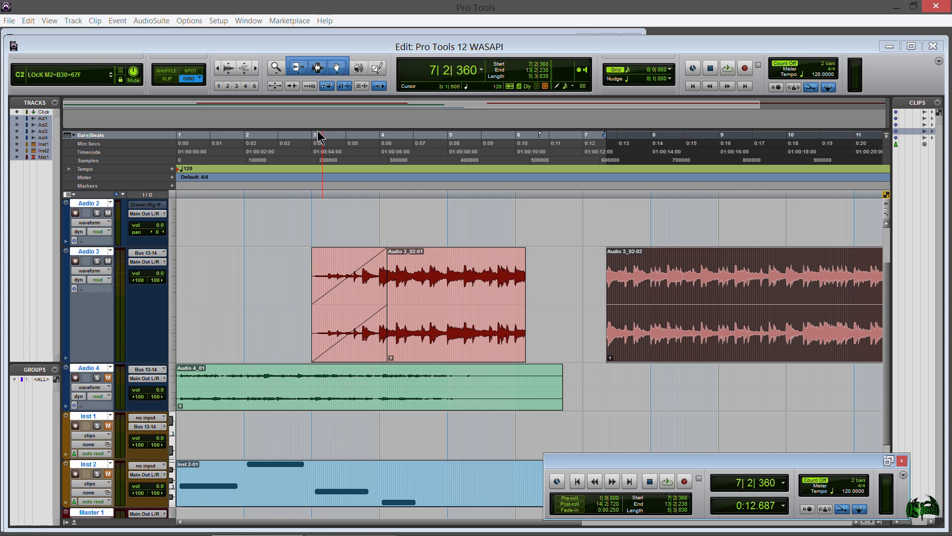
{"action": "left_click", "coordinate": [457, 245]}
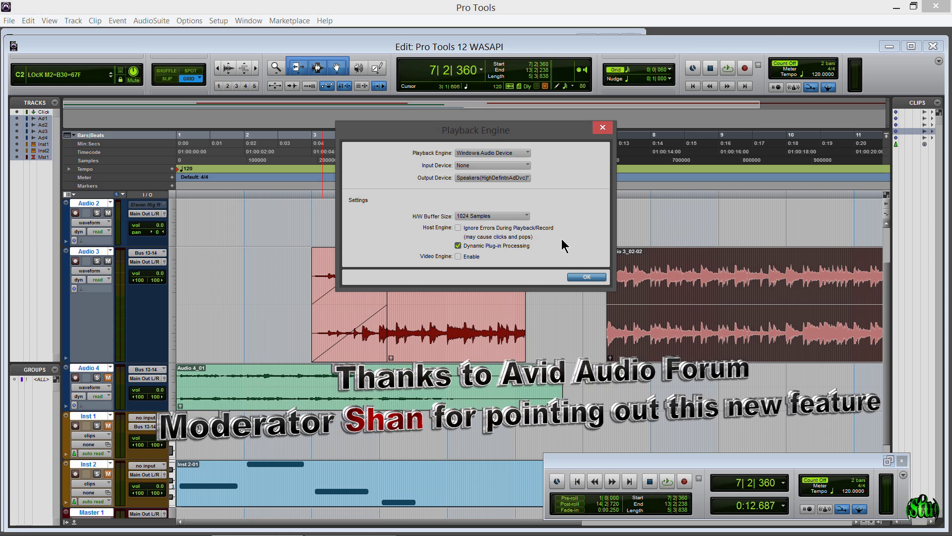
{"action": "left_click", "coordinate": [575, 275]}
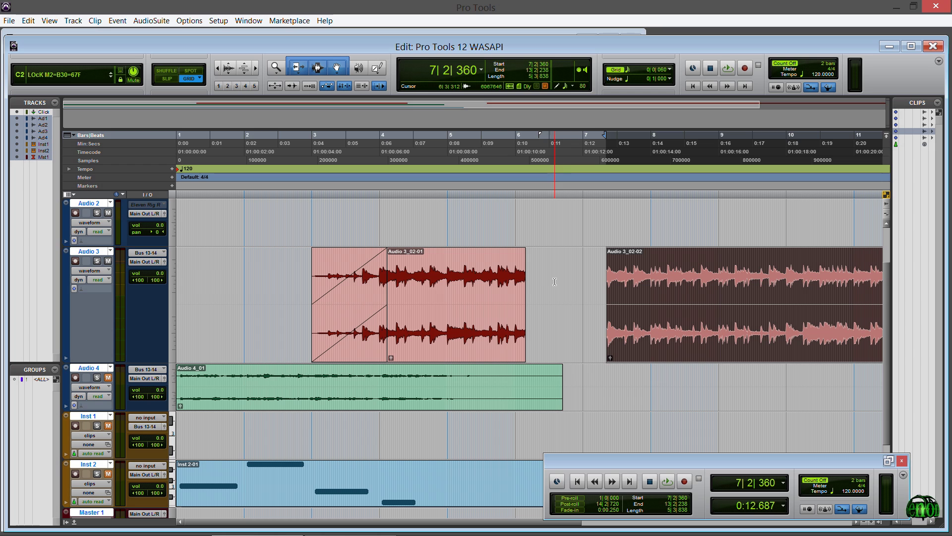
- Trim Audio 3_02-02's start back to 6|2|300 and add a fade-in ending at 7|1|060
{"action": "left_click_drag", "start_coordinate": [609, 294], "coordinate": [539, 307]}
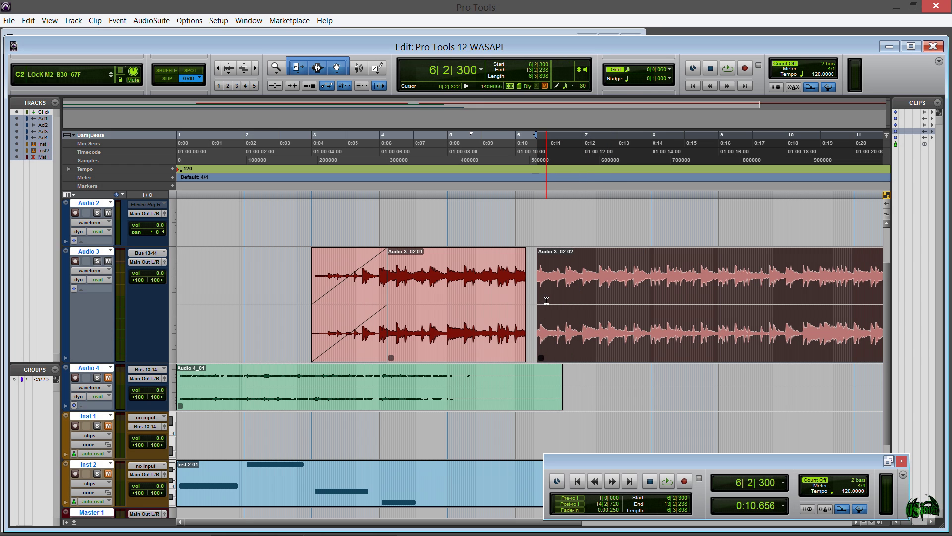
{"action": "left_click_drag", "start_coordinate": [541, 253], "coordinate": [578, 289]}
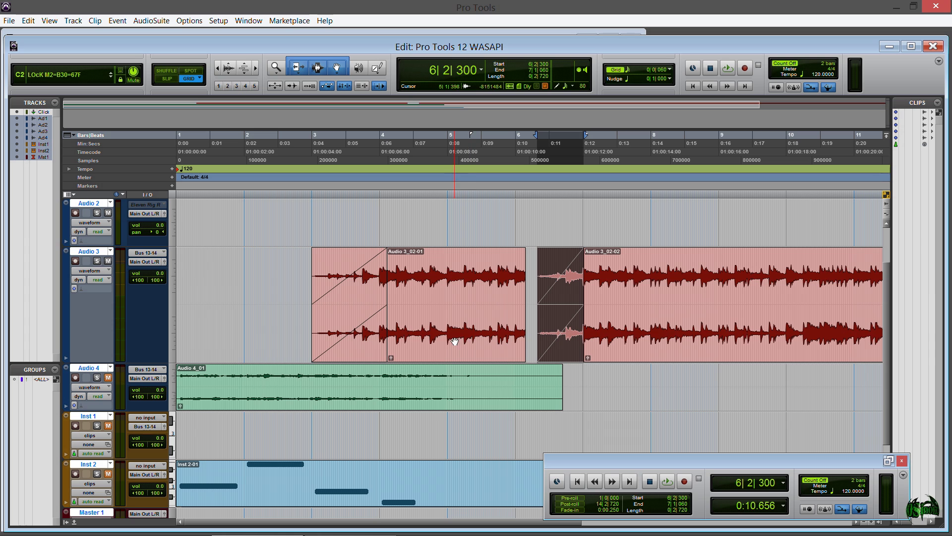
{"action": "scroll", "coordinate": [445, 344], "scroll_direction": "down", "scroll_amount": 3}
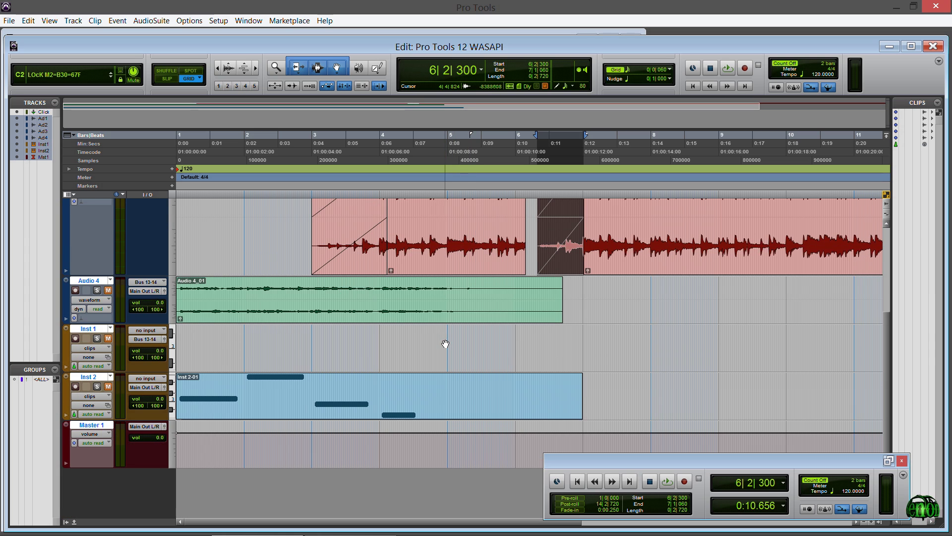
{"action": "scroll", "coordinate": [445, 343], "scroll_direction": "up", "scroll_amount": 5}
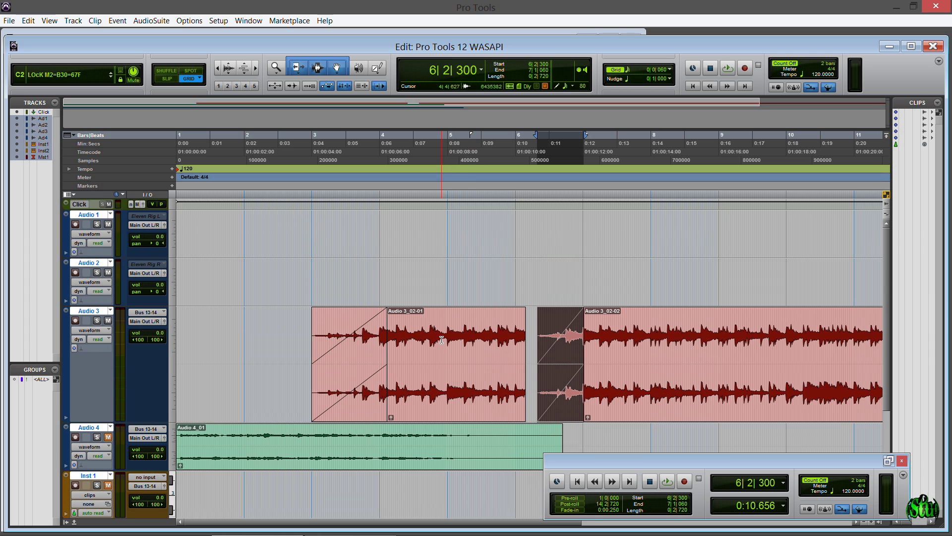
{"action": "scroll", "coordinate": [442, 339], "scroll_direction": "down", "scroll_amount": 4}
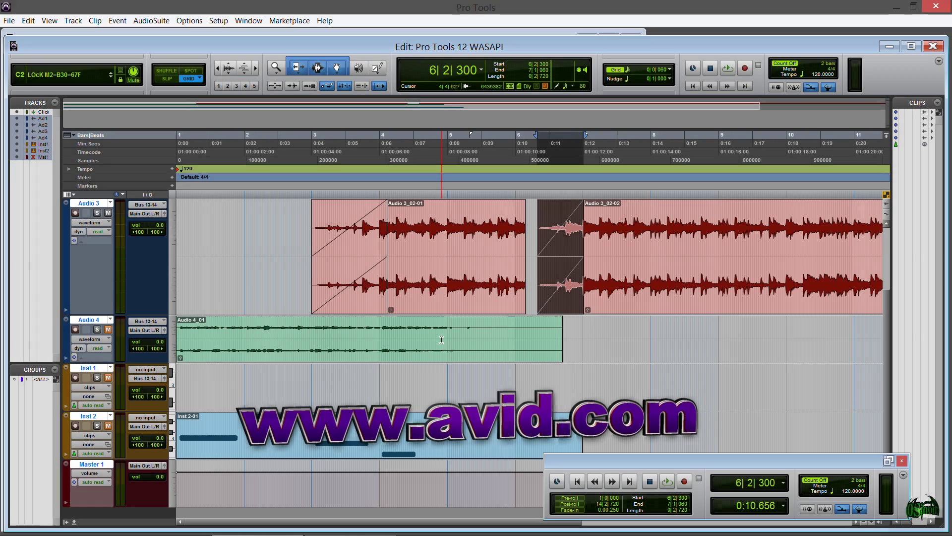